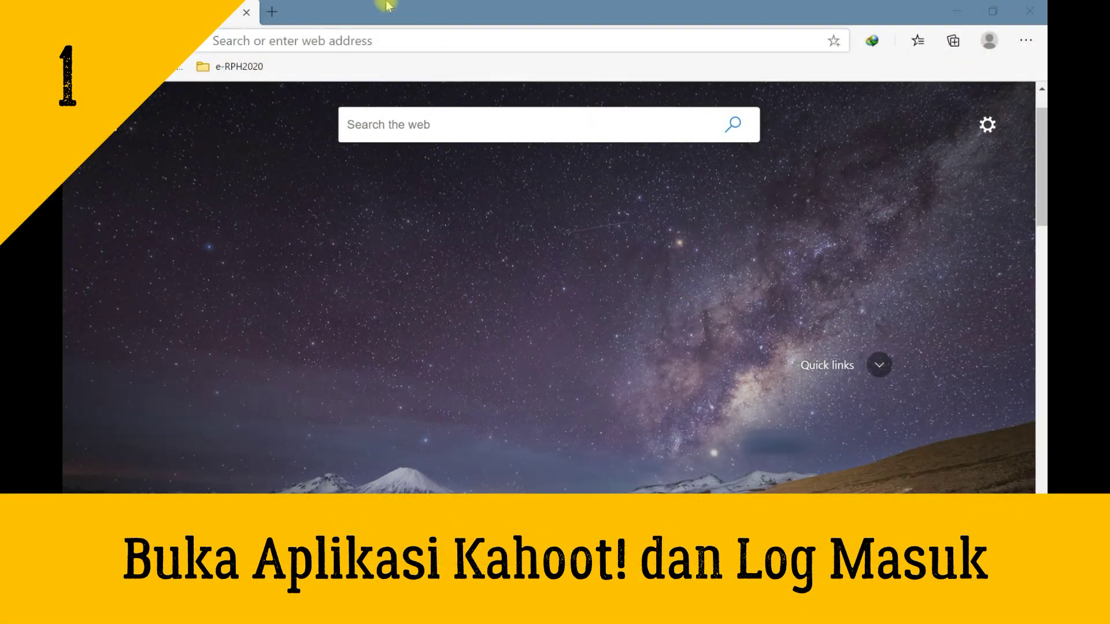
# Step: Open the Kahoot! creator site at create.kahoot.it in the browser
pyautogui.click(324, 39)
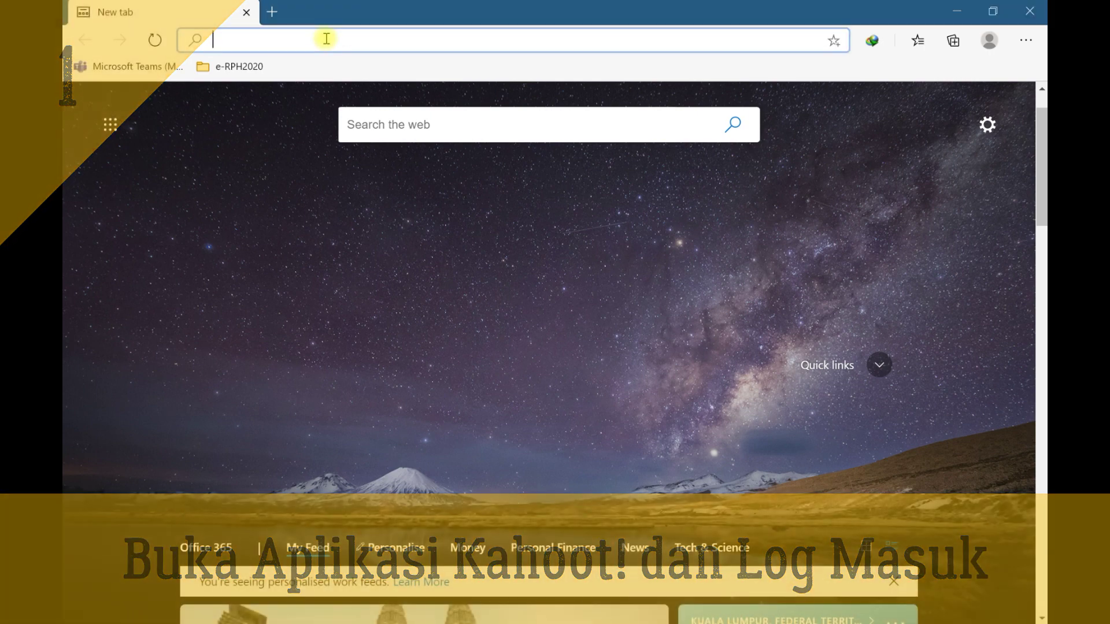
pyautogui.write('create')
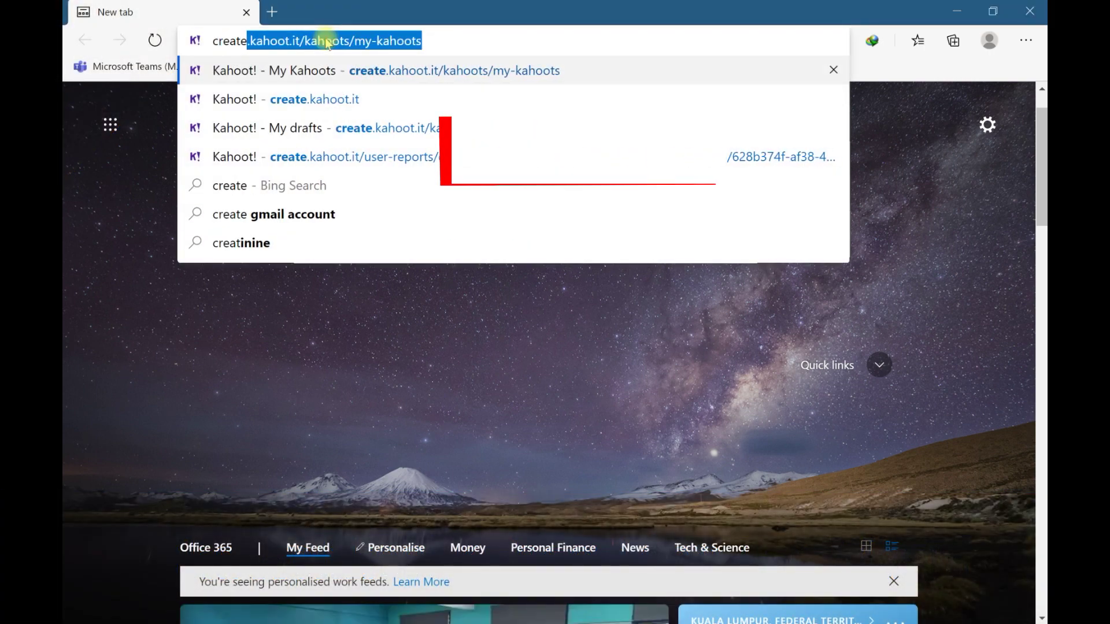
pyautogui.click(364, 99)
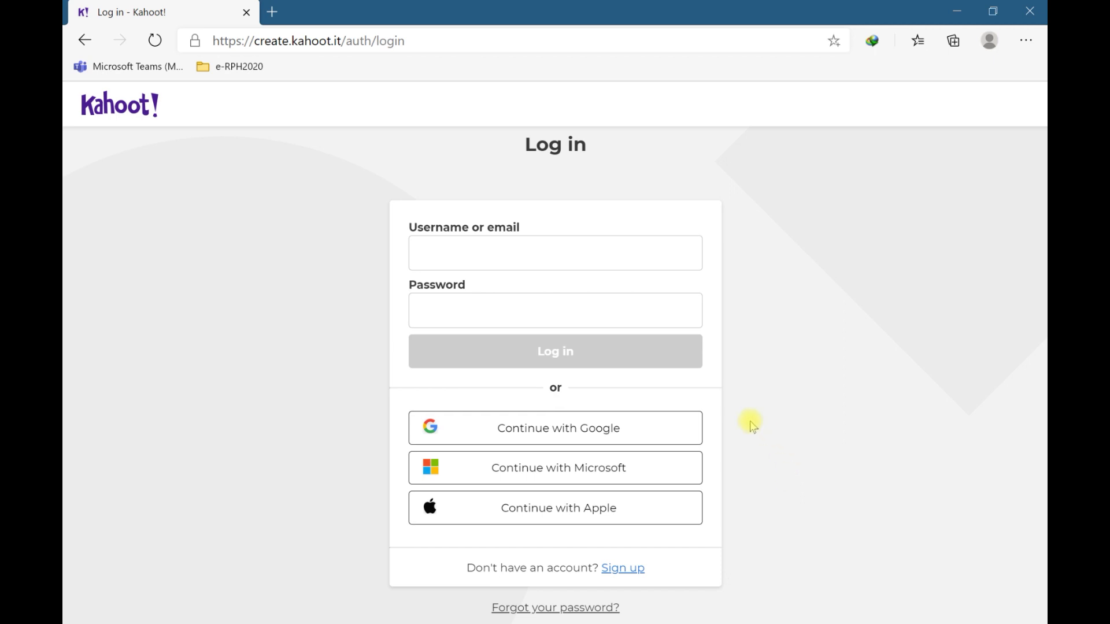
# Step: Log in to Kahoot! with Google, using the account already listed for sign-in
pyautogui.click(626, 434)
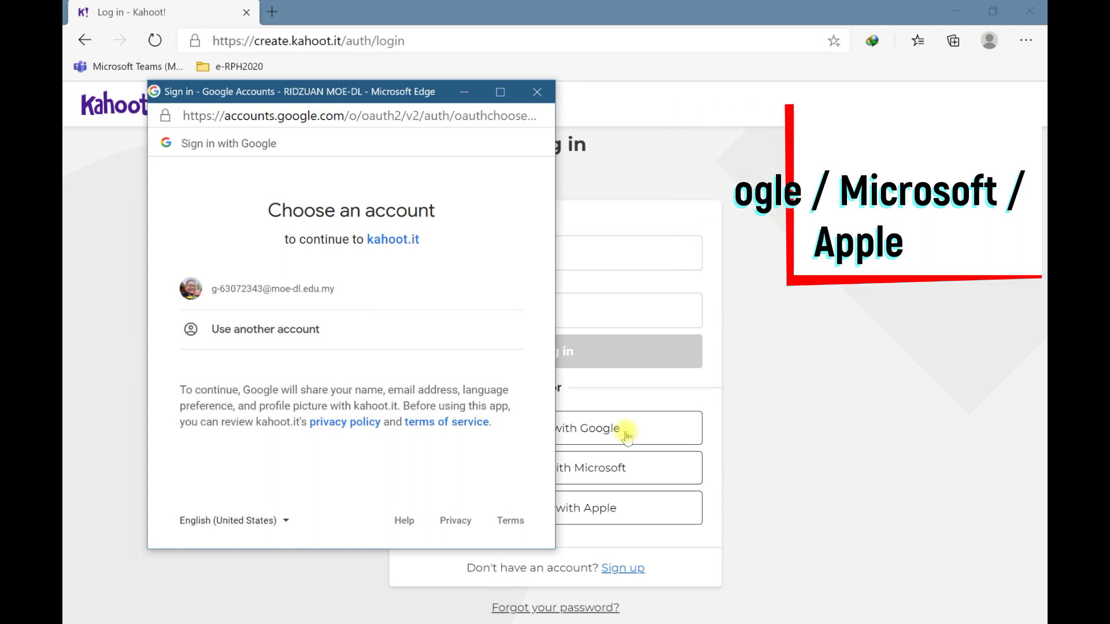
pyautogui.click(240, 284)
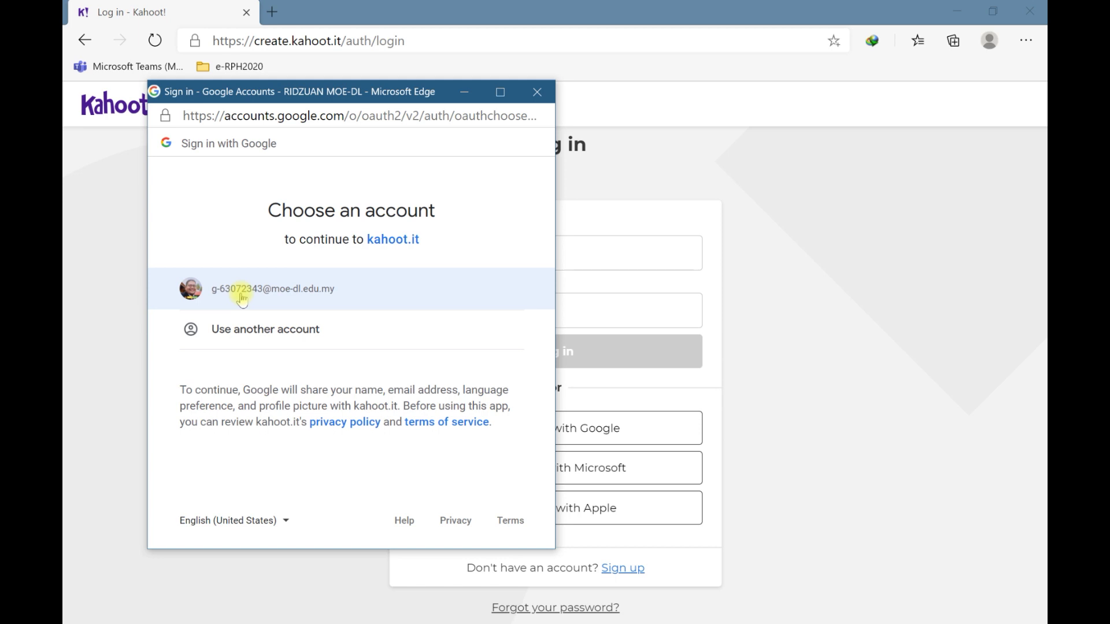
pyautogui.click(241, 296)
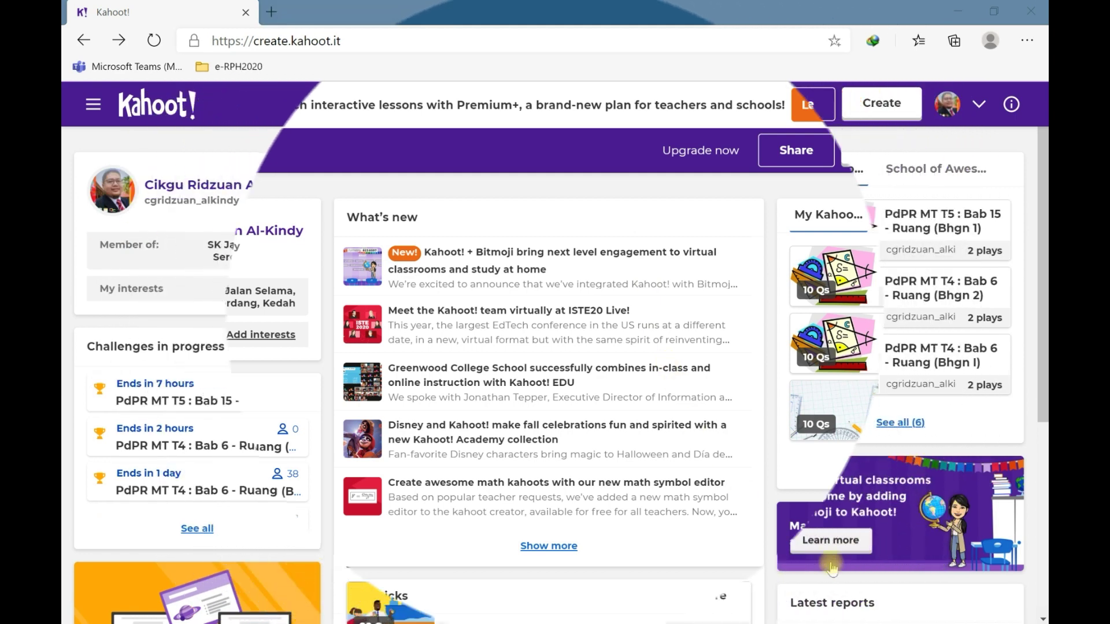
# Step: Create a new blank kahoot and title it "PdPR Matematik Tahun 1 - Fakta Asas Tambah"
pyautogui.click(901, 110)
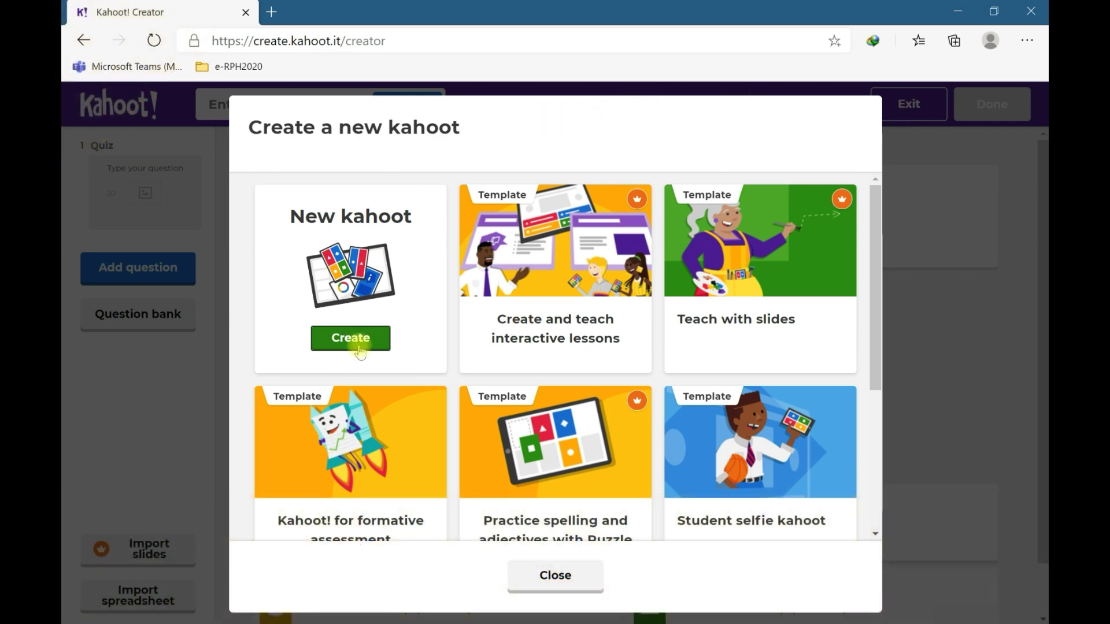
pyautogui.click(351, 339)
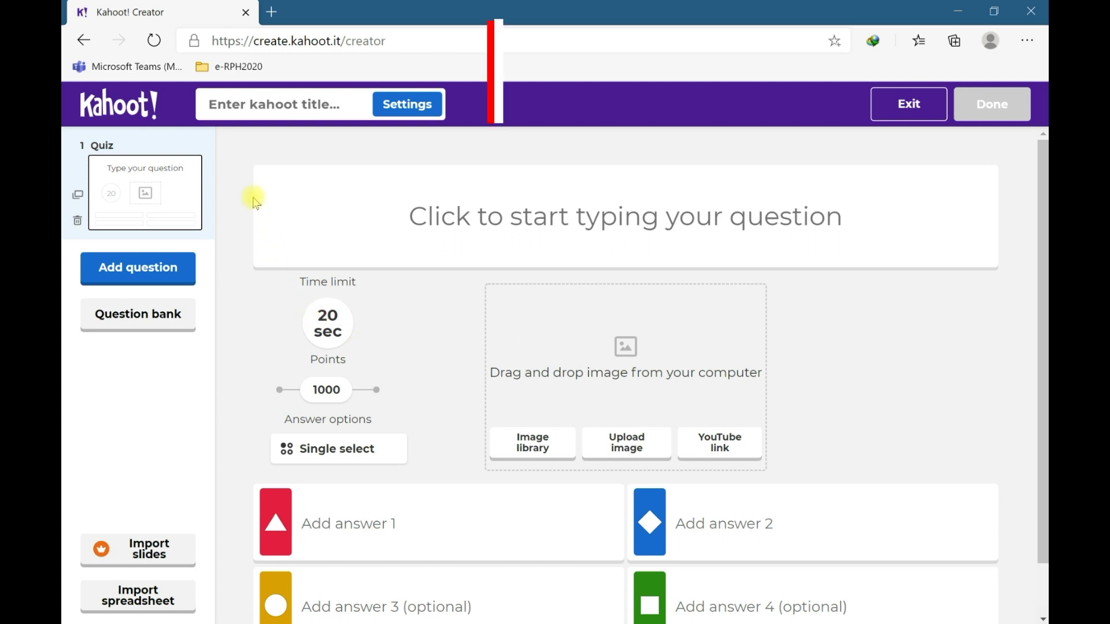
pyautogui.click(231, 110)
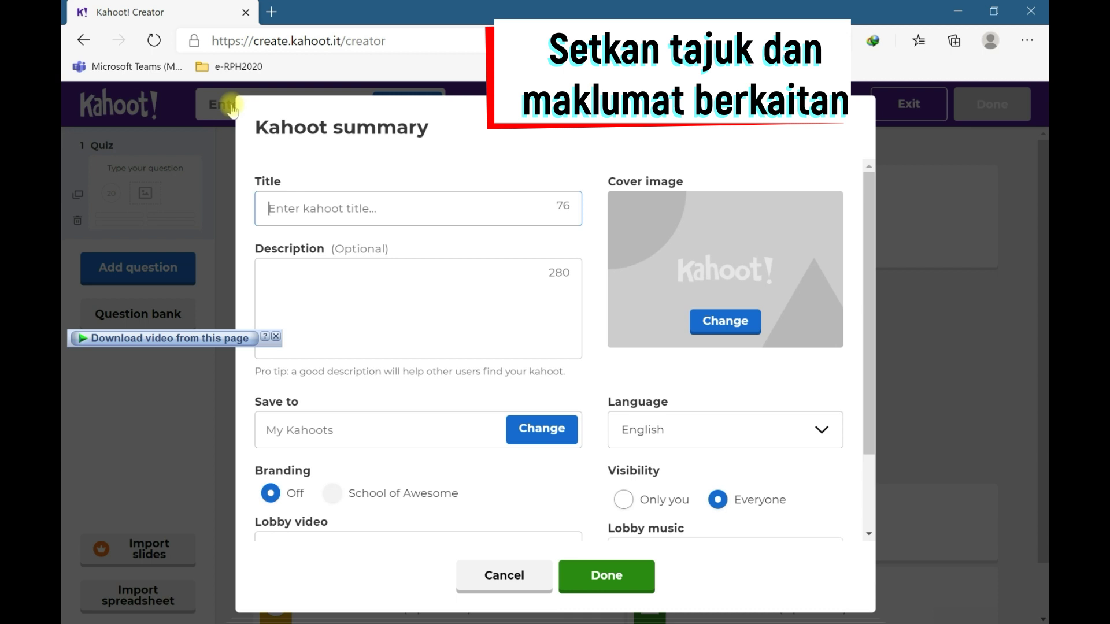
pyautogui.write('PdPR Matematik Tahun 1 - Fakta A')
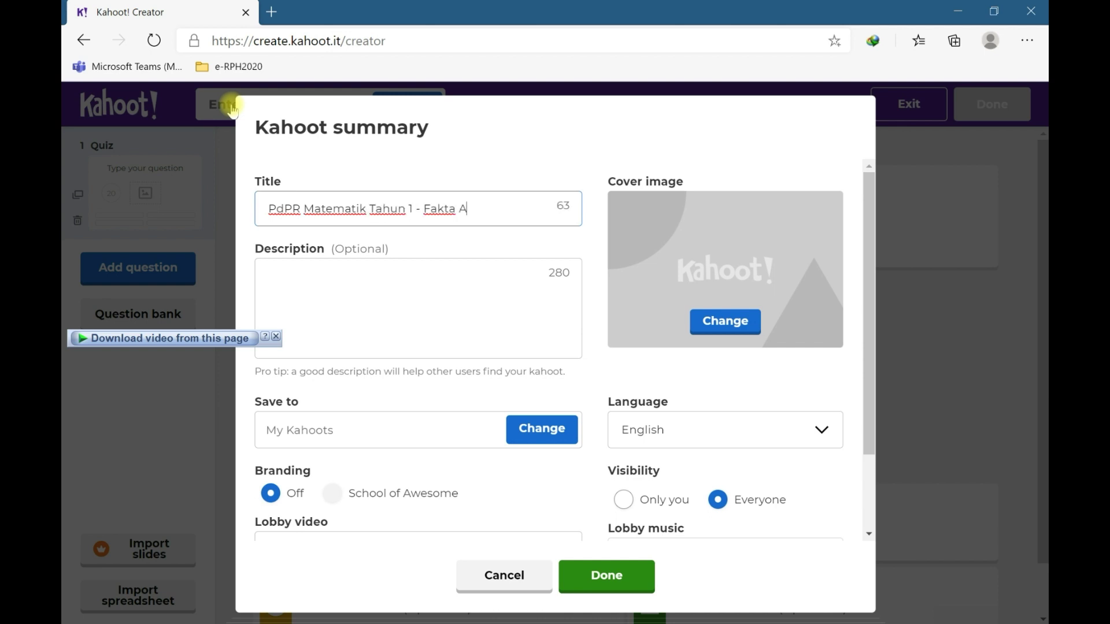
pyautogui.write('bah')
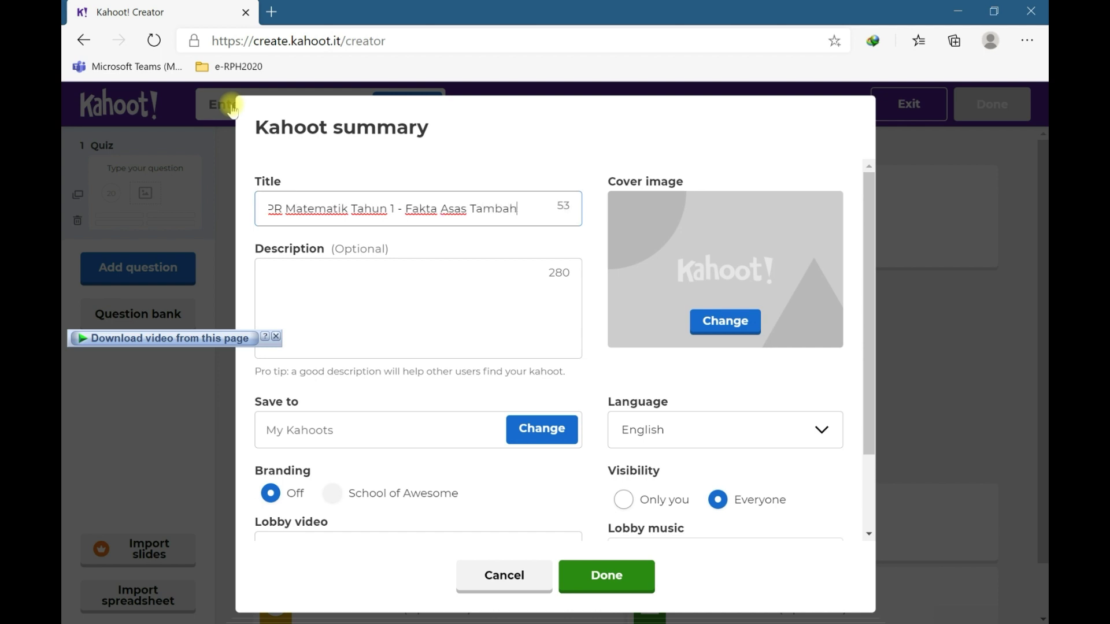
pyautogui.click(345, 281)
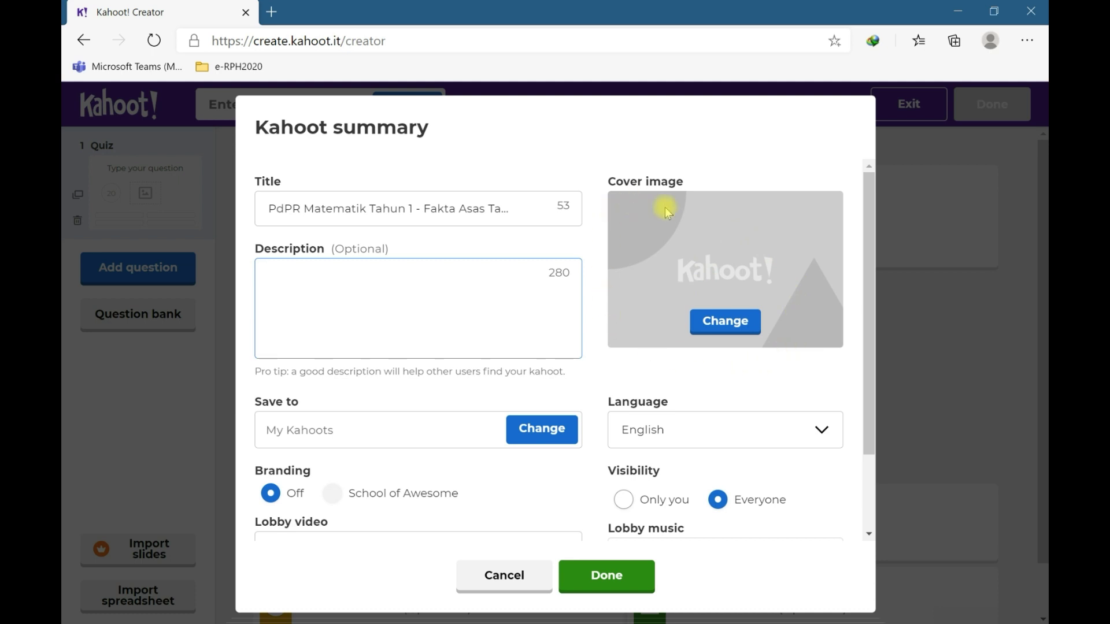
# Step: Set the cover image to the Most Popular library photo of a child holding up a calculator
pyautogui.click(727, 320)
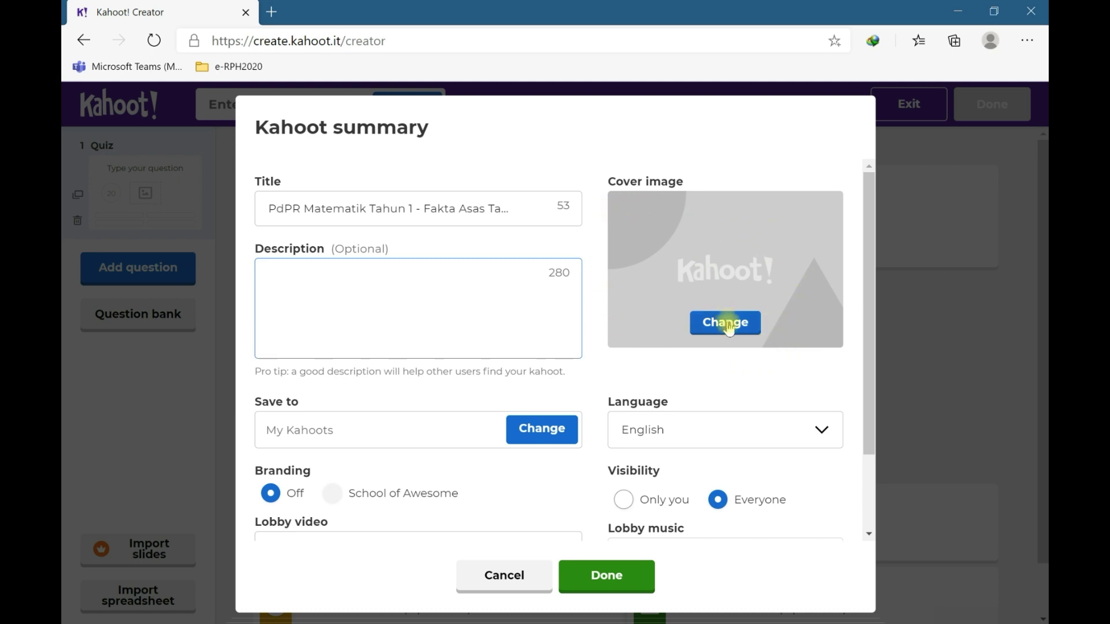
pyautogui.click(728, 327)
pyautogui.click(664, 326)
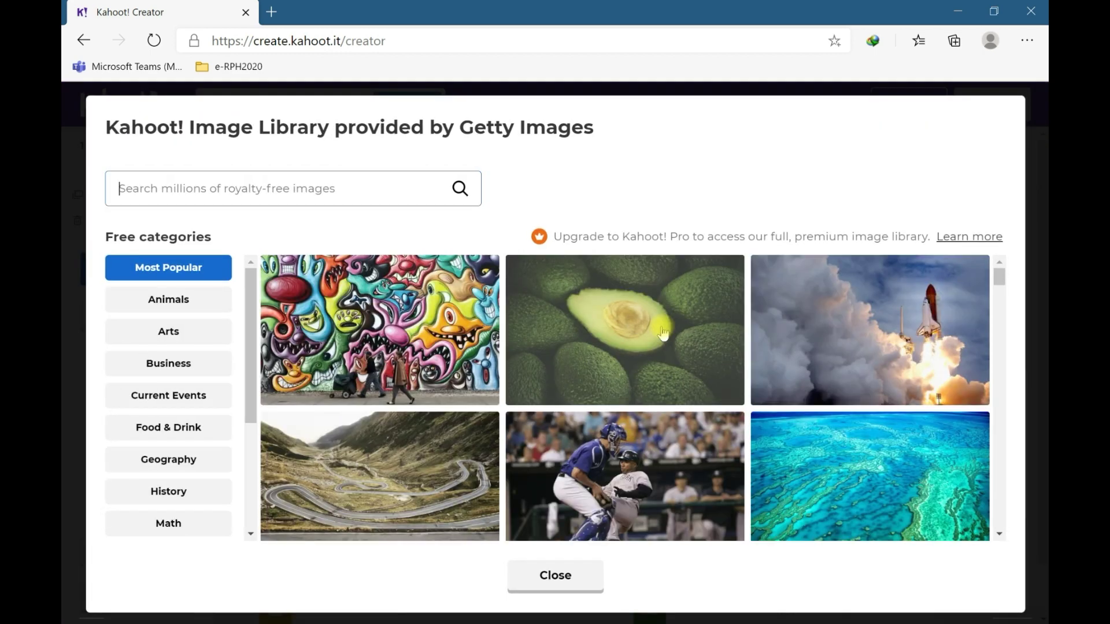
pyautogui.scroll(-2, 384, 320)
pyautogui.scroll(-10, 384, 320)
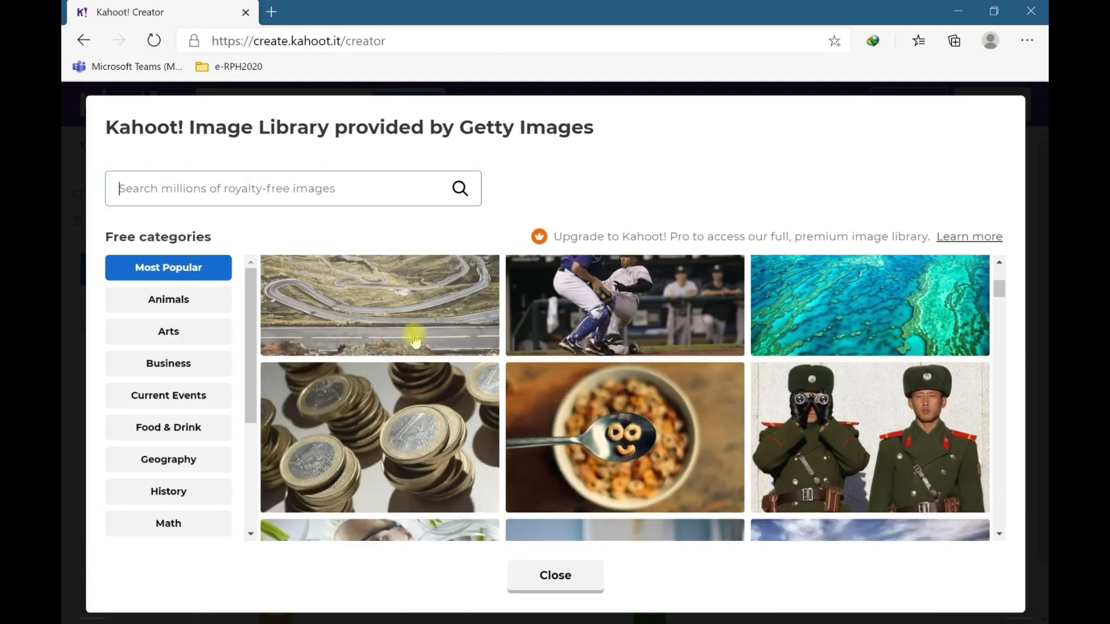
pyautogui.scroll(-3, 419, 357)
pyautogui.scroll(4, 434, 361)
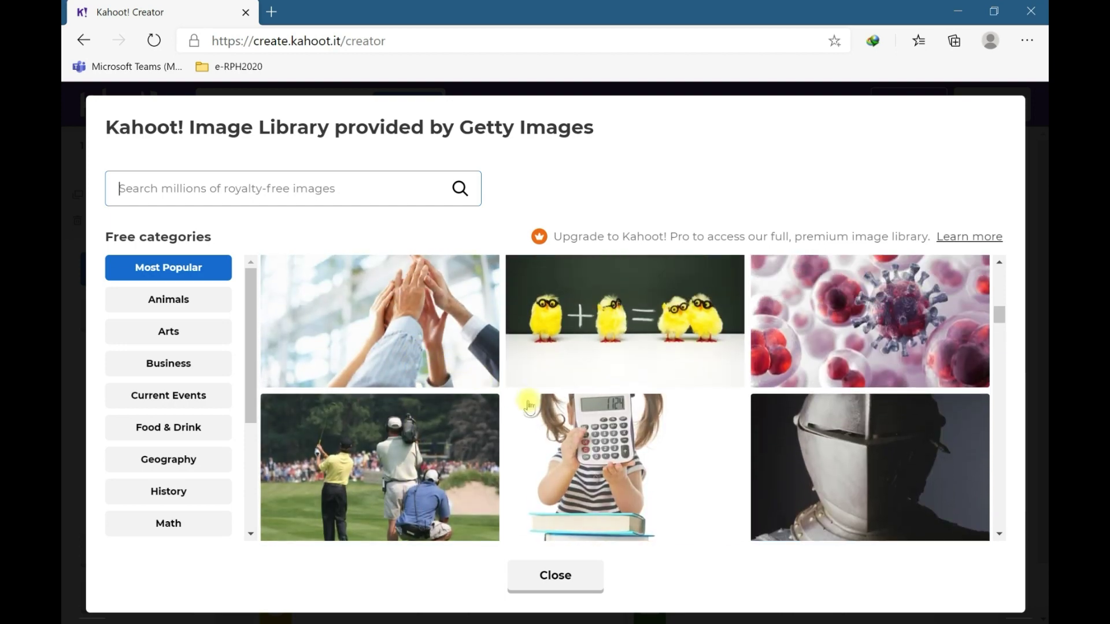
pyautogui.scroll(-3, 346, 305)
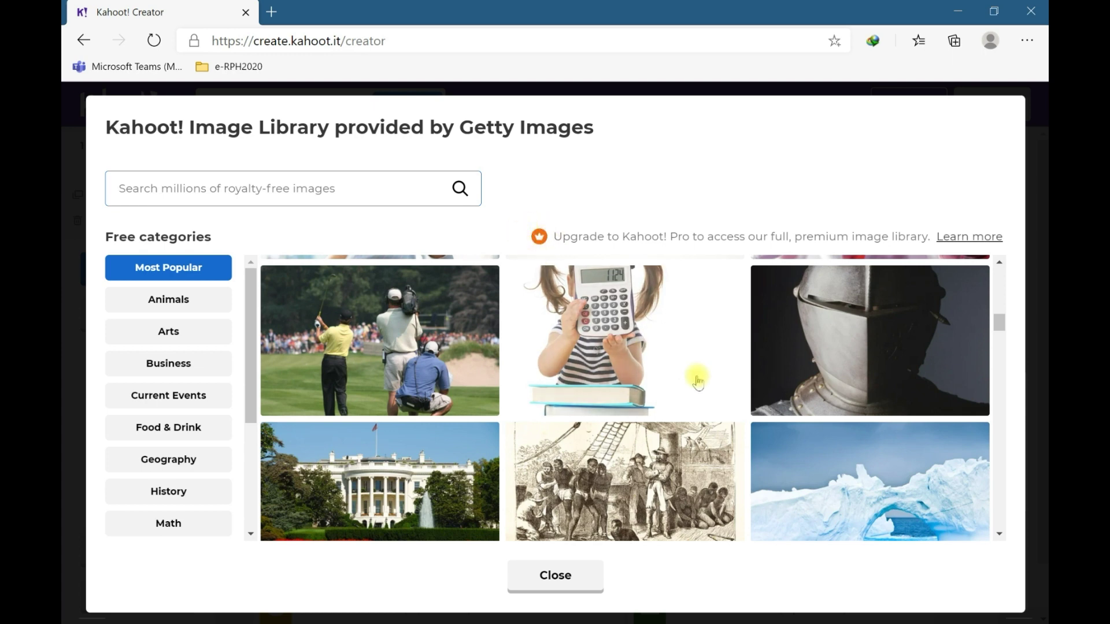
pyautogui.scroll(2, 647, 387)
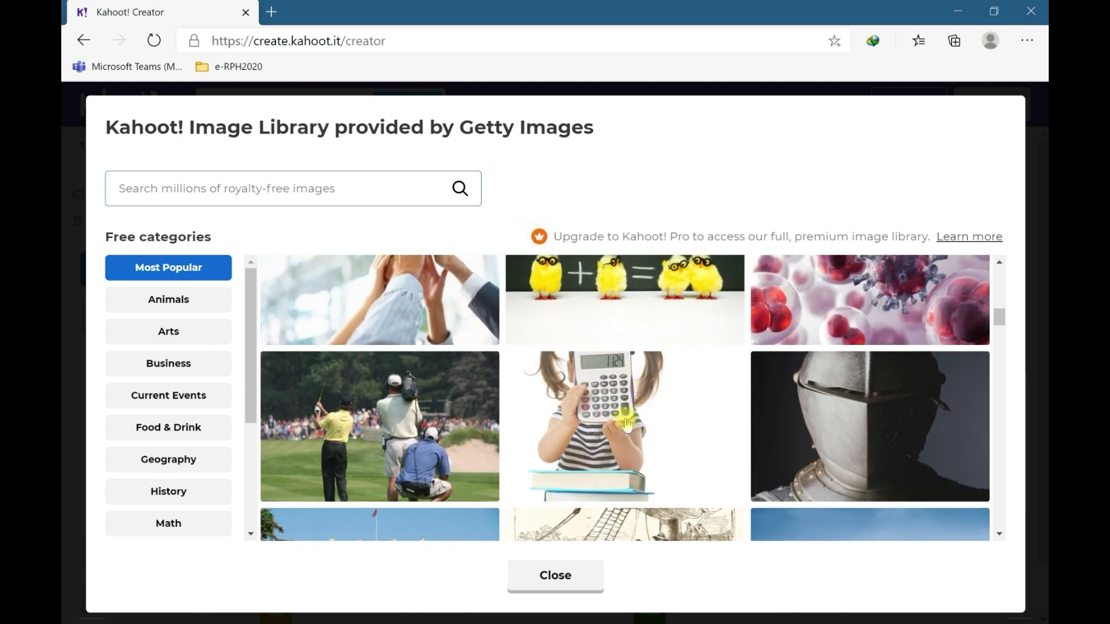
pyautogui.click(657, 411)
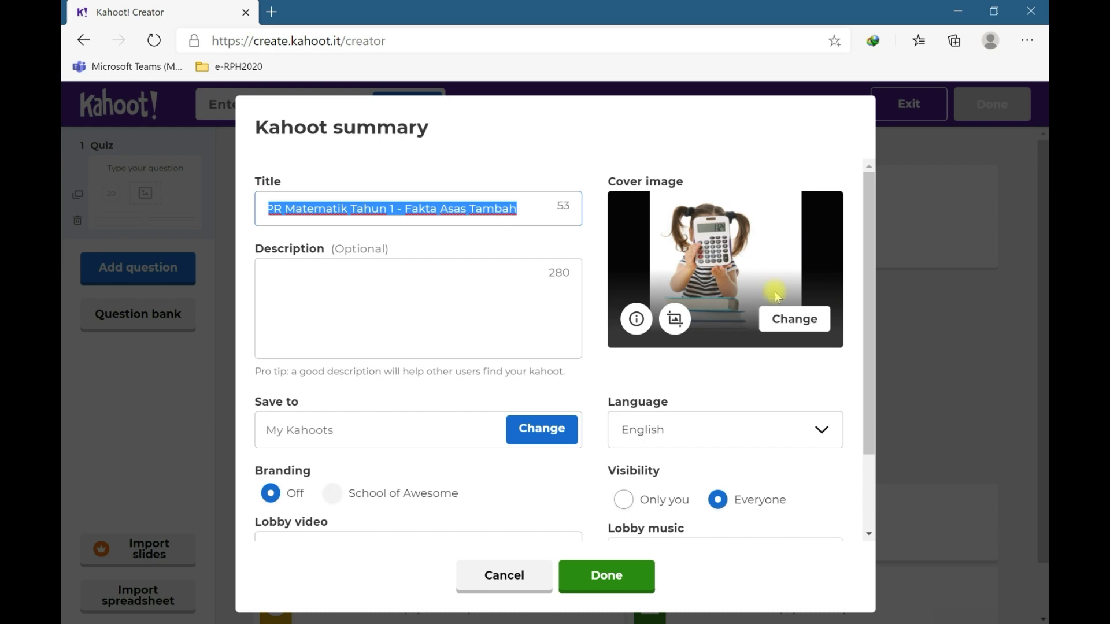
# Step: Replace the cover image by uploading the Numeracy picture from the Pictures > Math folder
pyautogui.click(789, 319)
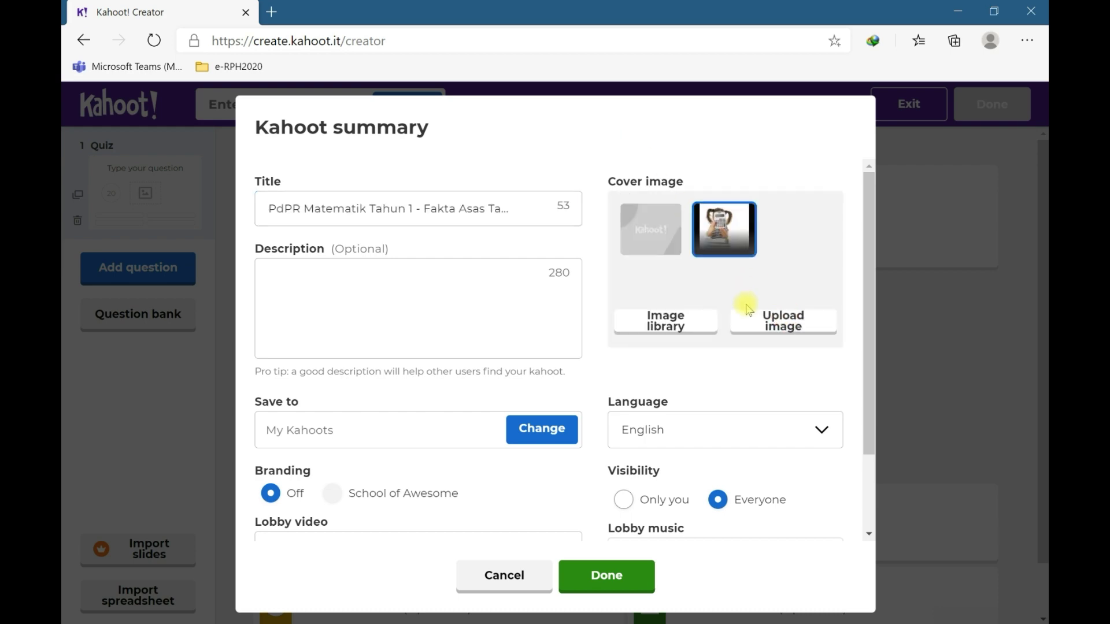
pyautogui.click(797, 334)
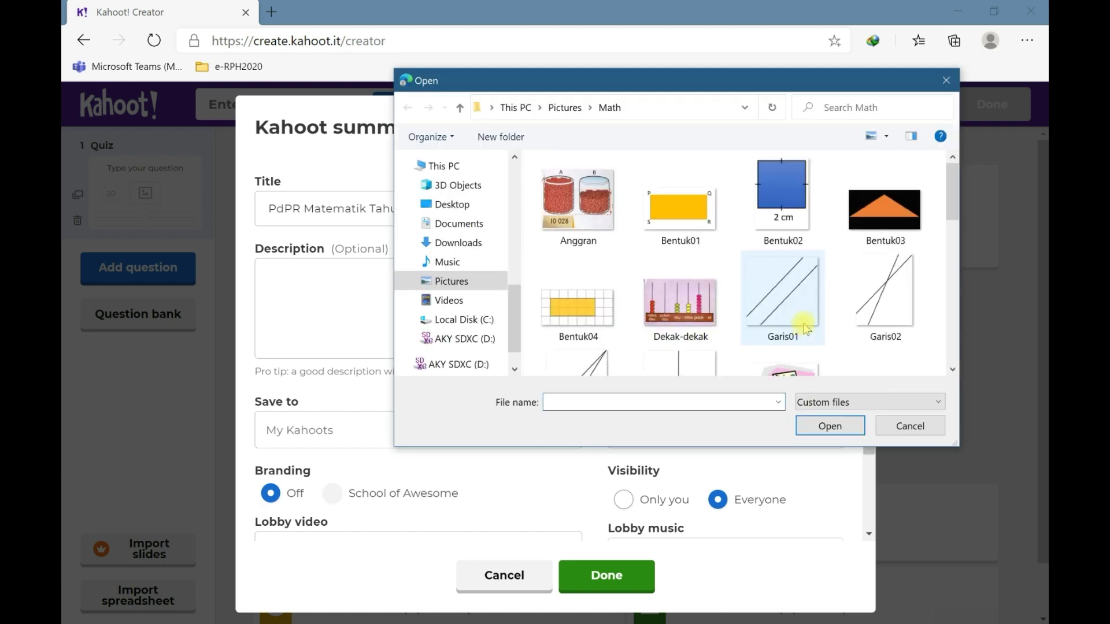
pyautogui.scroll(-1, 809, 326)
pyautogui.scroll(-5, 809, 326)
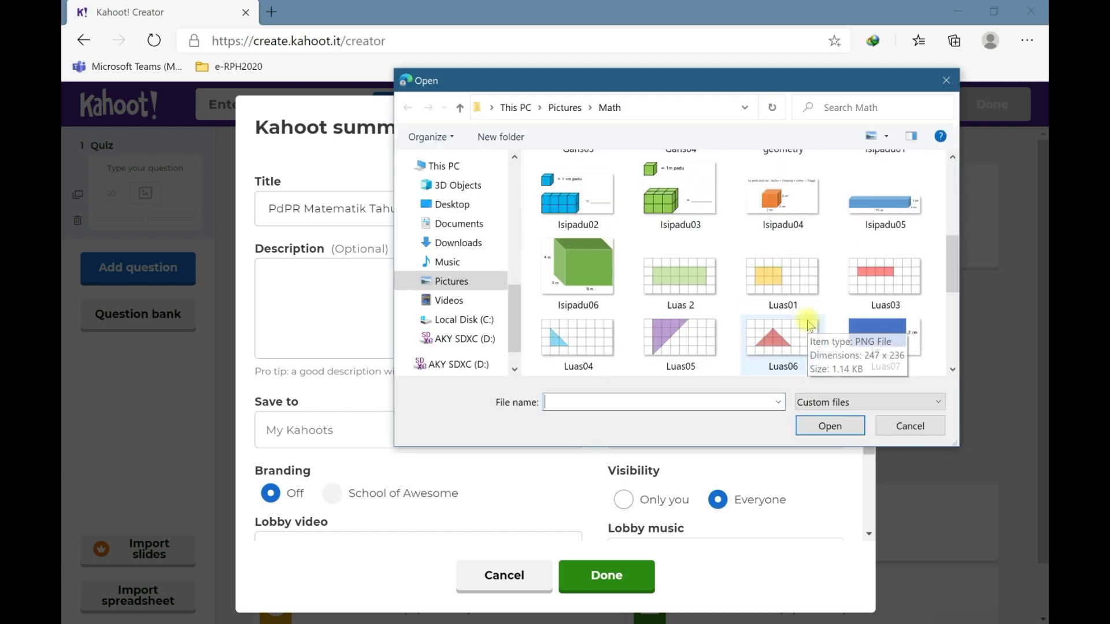
pyautogui.click(801, 232)
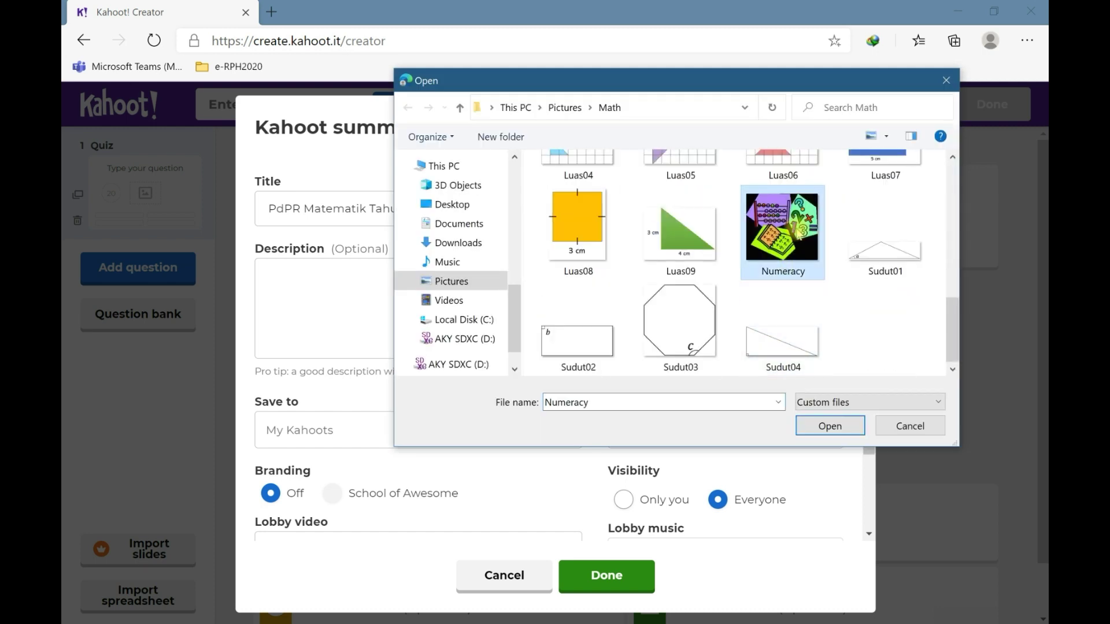
pyautogui.click(834, 426)
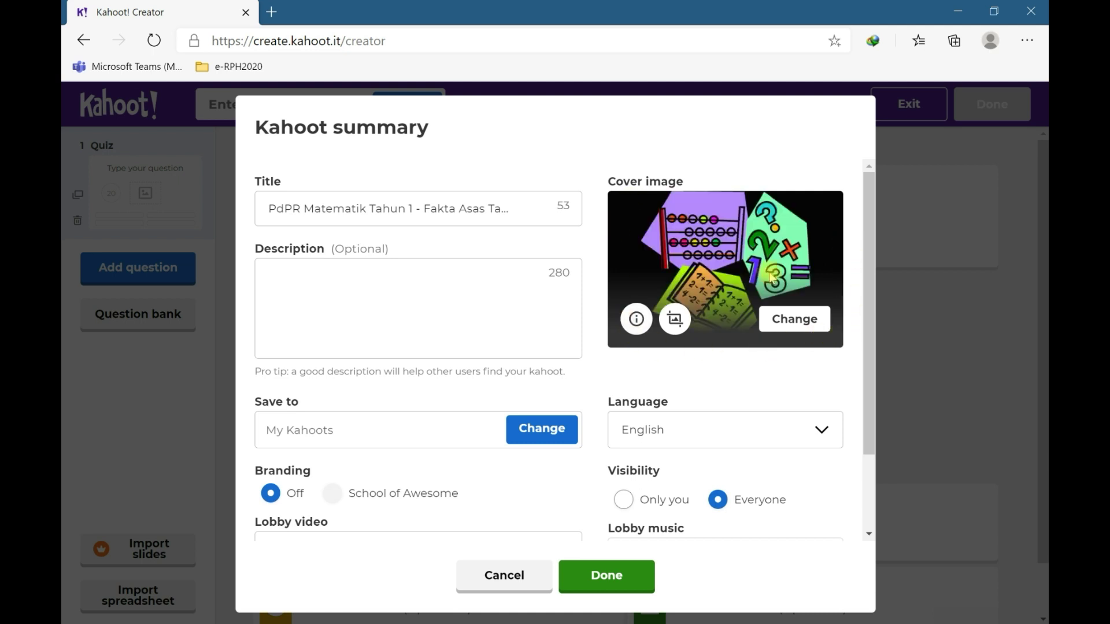
# Step: Set the kahoot's language to Malay
pyautogui.click(691, 434)
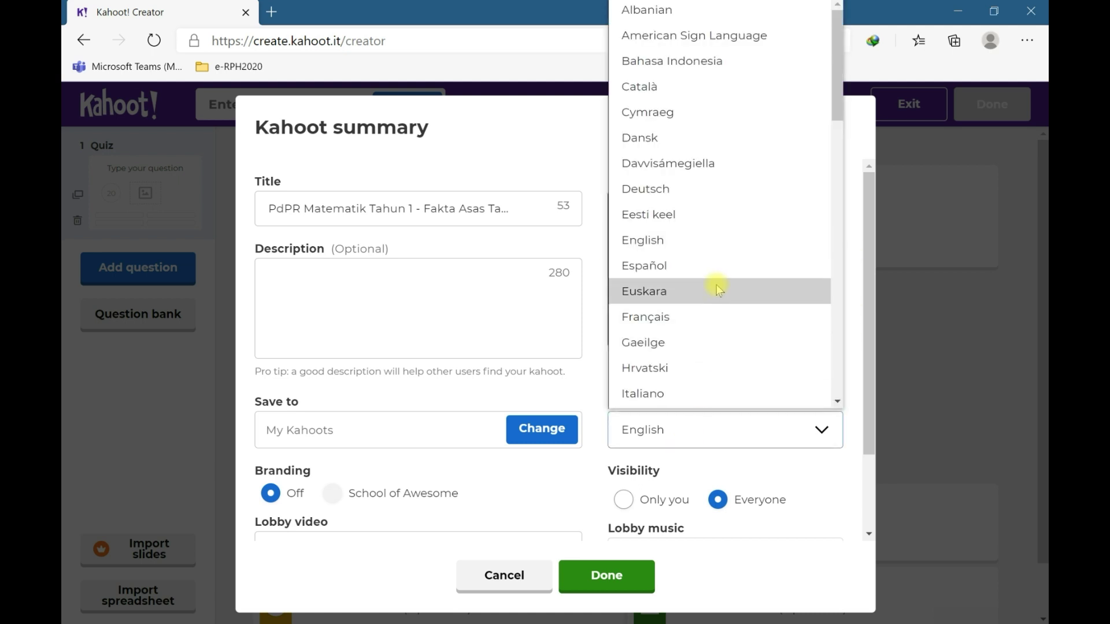
pyautogui.scroll(-5, 716, 286)
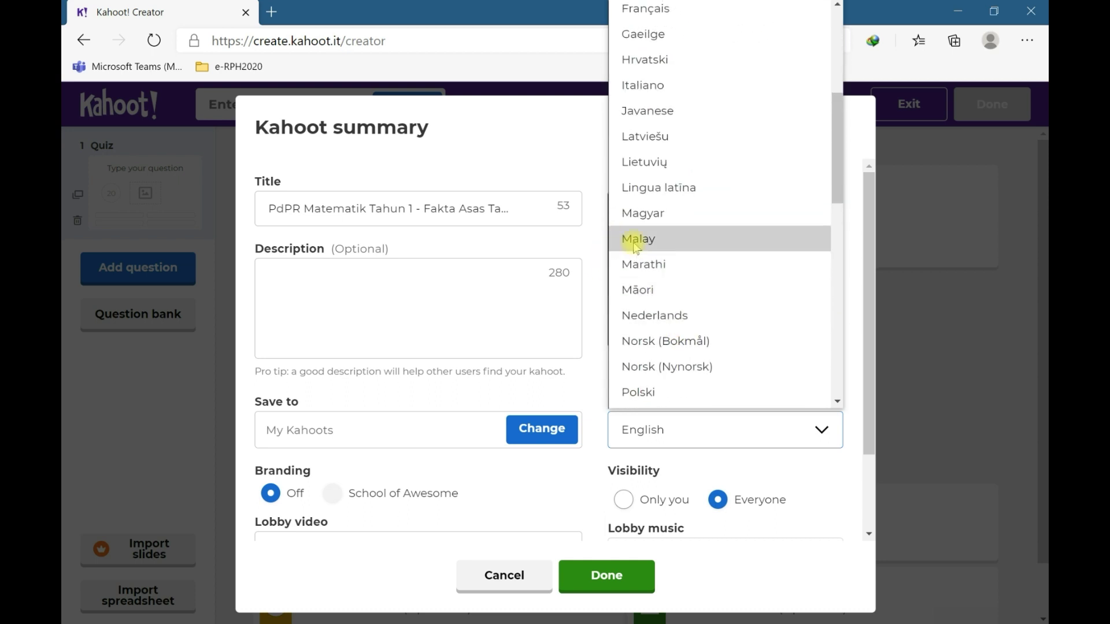
pyautogui.click(635, 243)
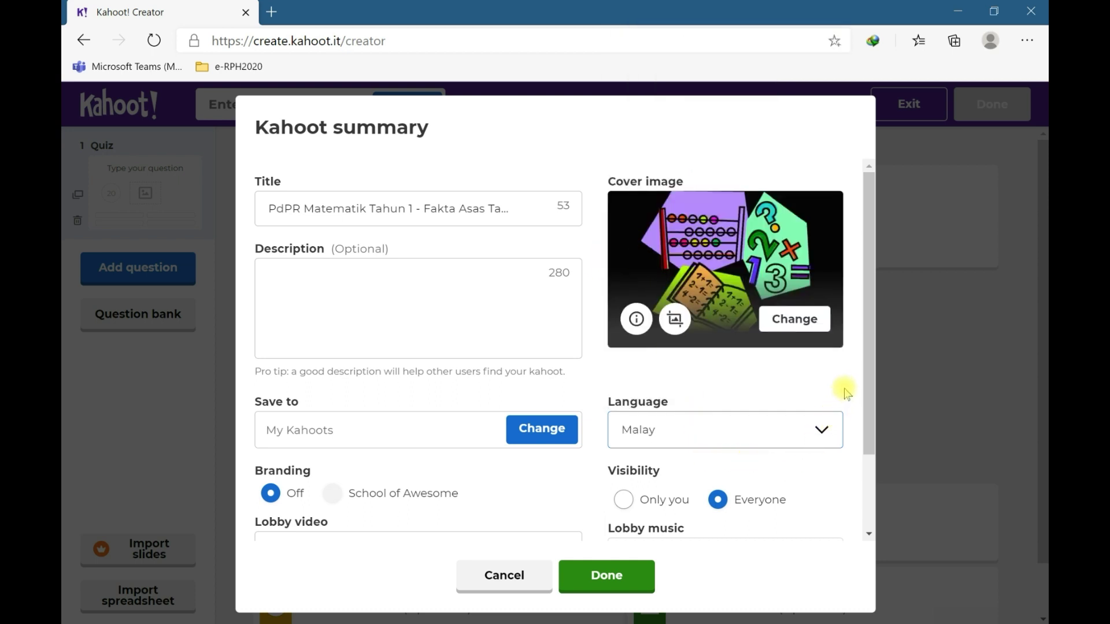
# Step: Switch the kahoot's visibility to Only you and back to Everyone
pyautogui.moveTo(874, 345); pyautogui.dragTo(869, 414)
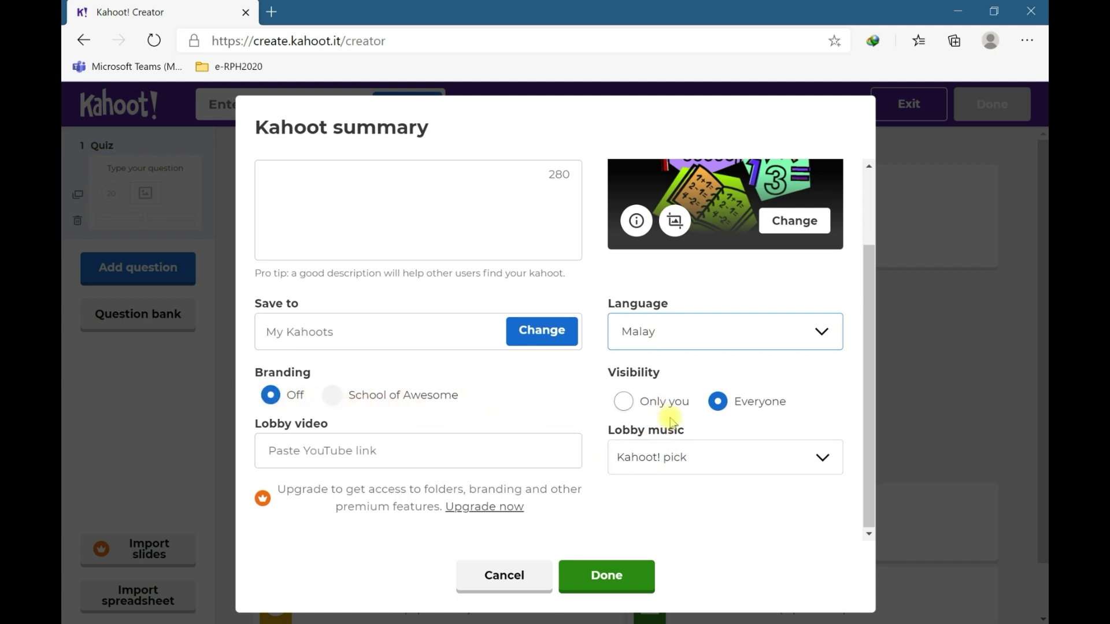
pyautogui.click(625, 403)
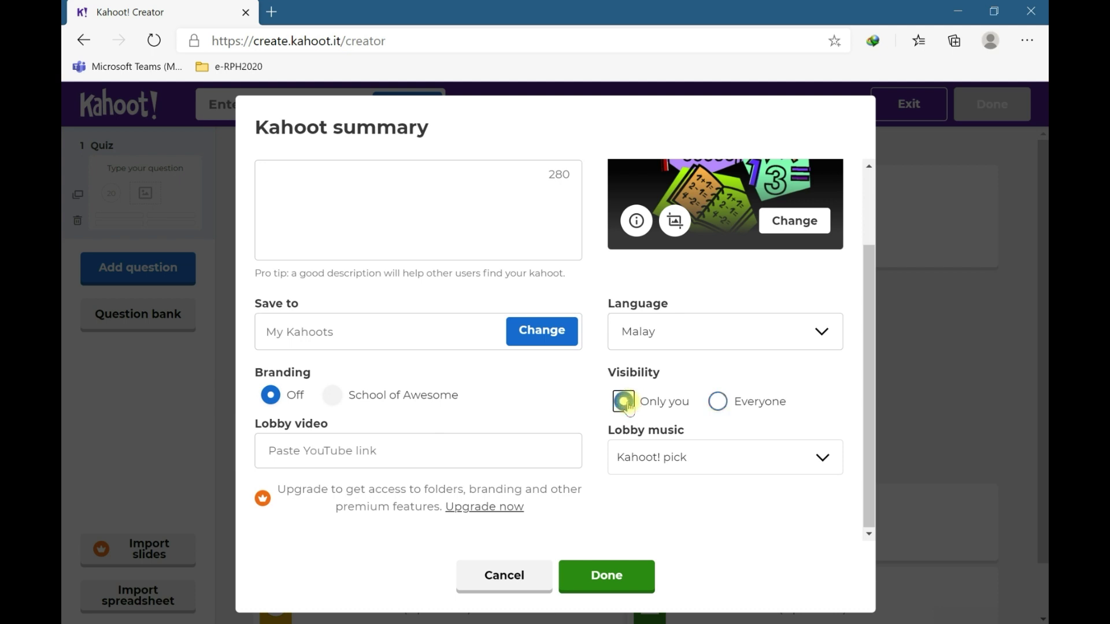
pyautogui.click(723, 403)
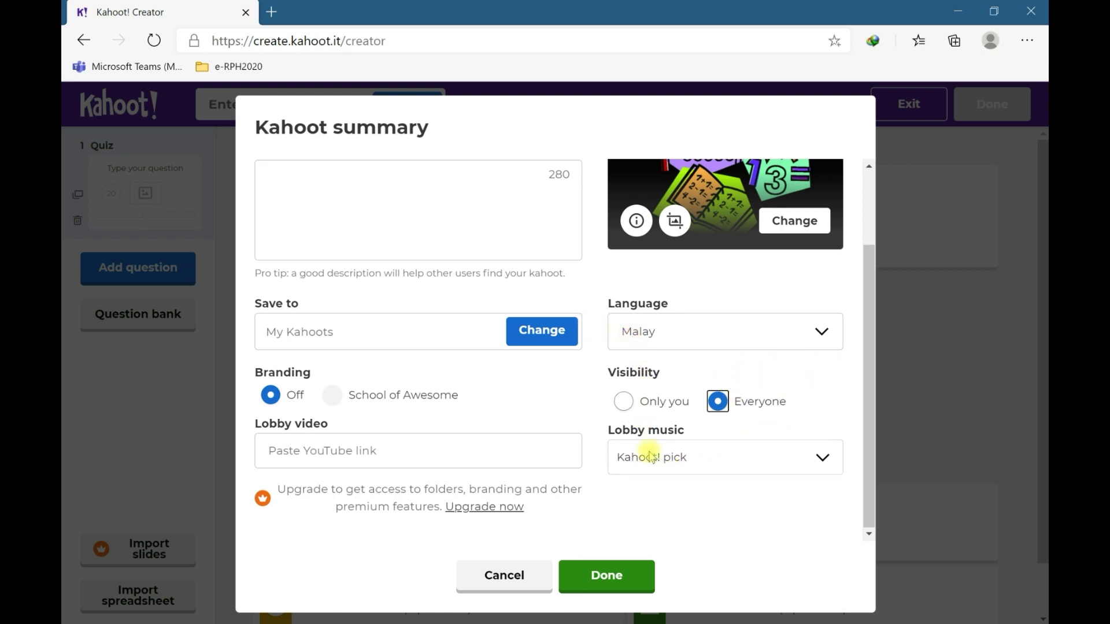
# Step: Look through the lobby music choices, keep Kahoot! pick, and save the kahoot summary settings
pyautogui.click(708, 456)
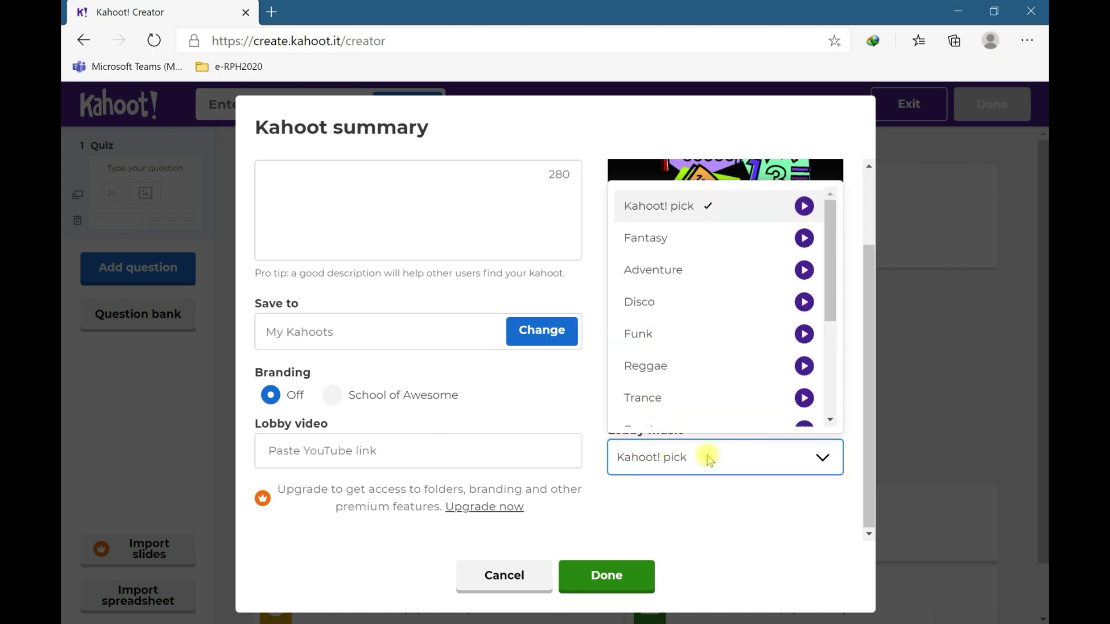
pyautogui.scroll(-3, 718, 393)
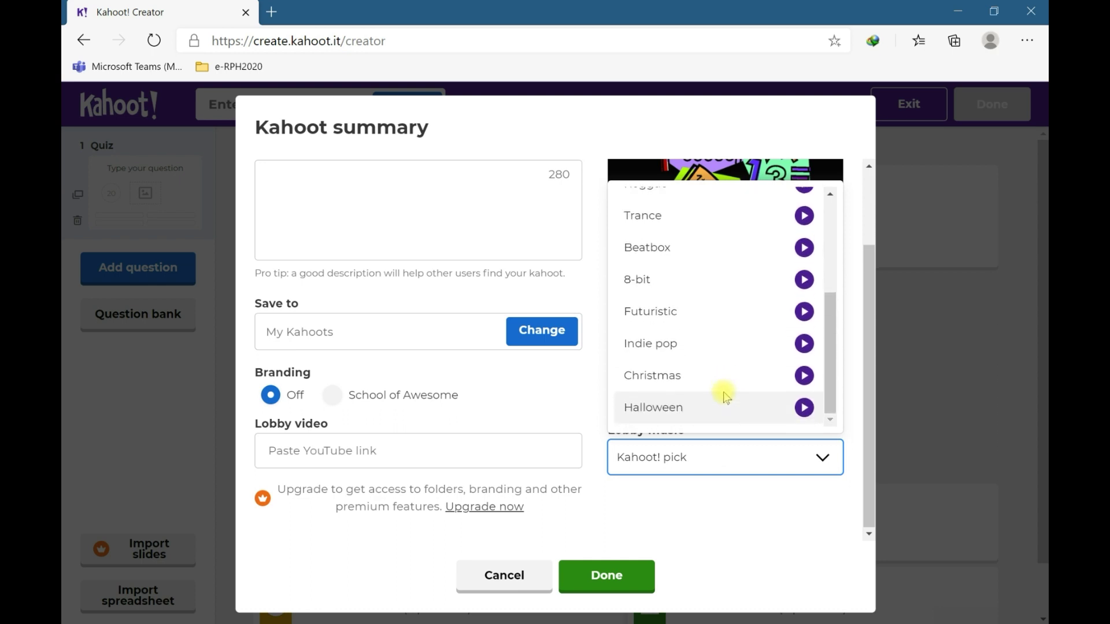
pyautogui.scroll(5, 723, 392)
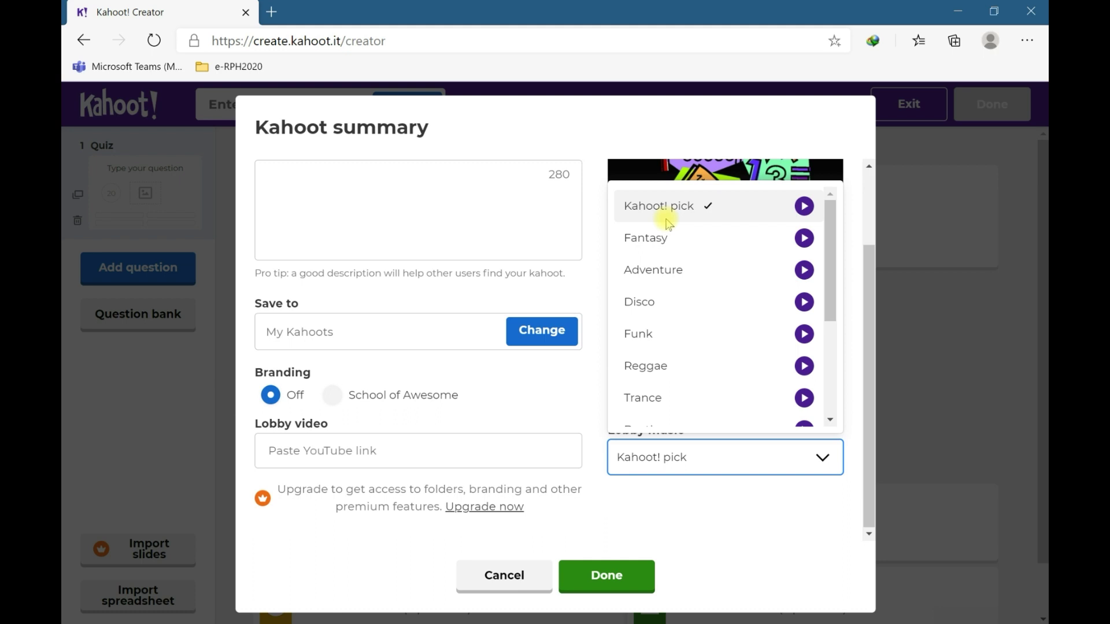
pyautogui.scroll(-3, 686, 299)
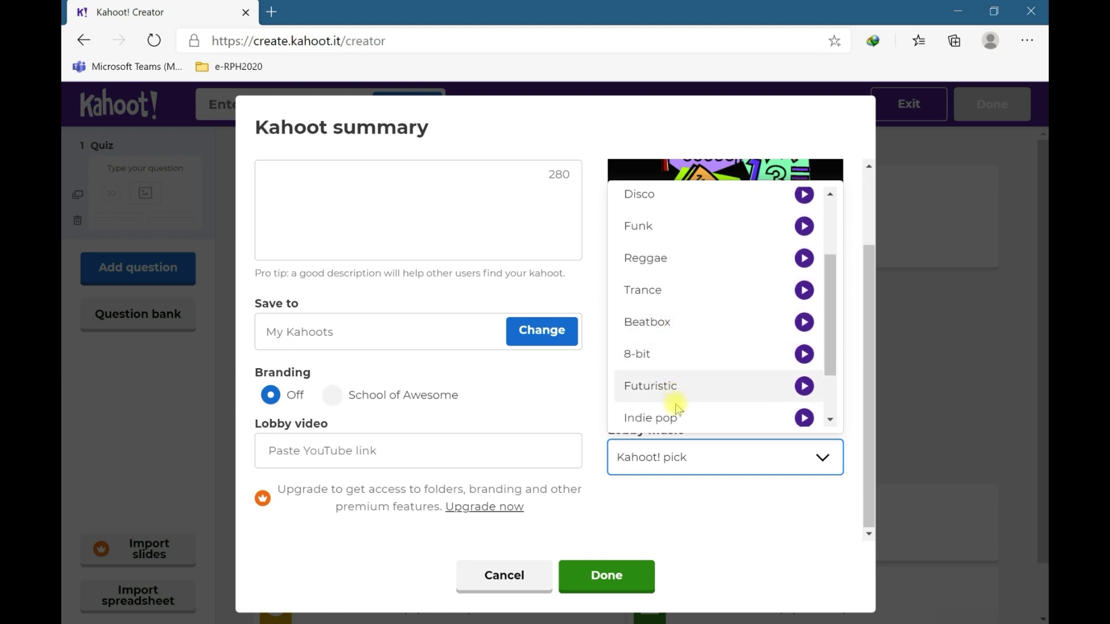
pyautogui.scroll(1, 691, 264)
pyautogui.scroll(4, 688, 263)
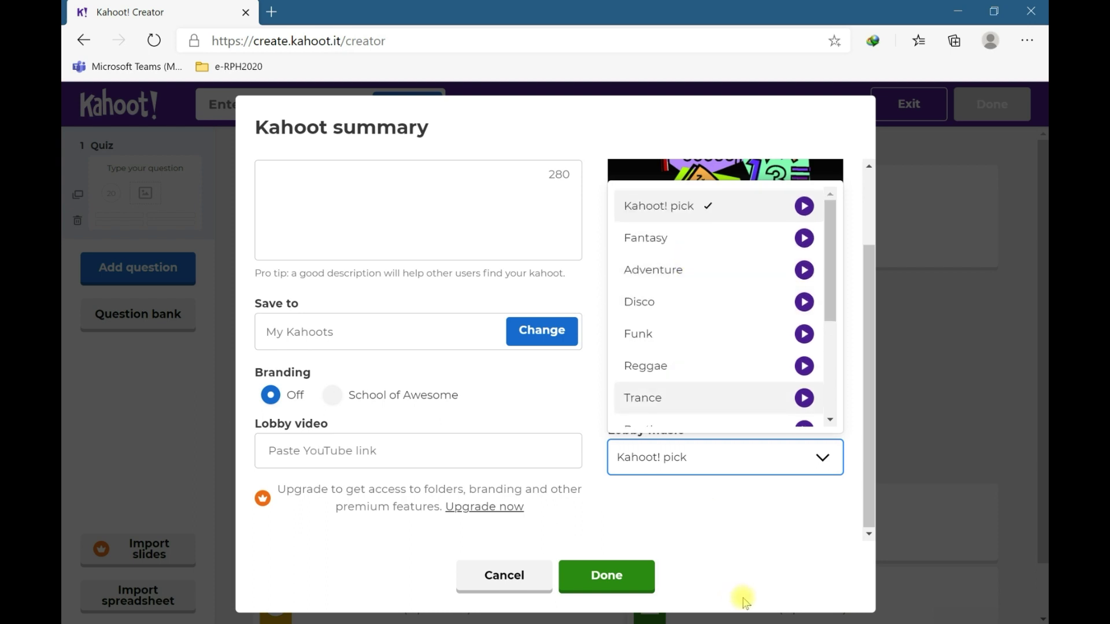
pyautogui.click(763, 544)
pyautogui.click(635, 575)
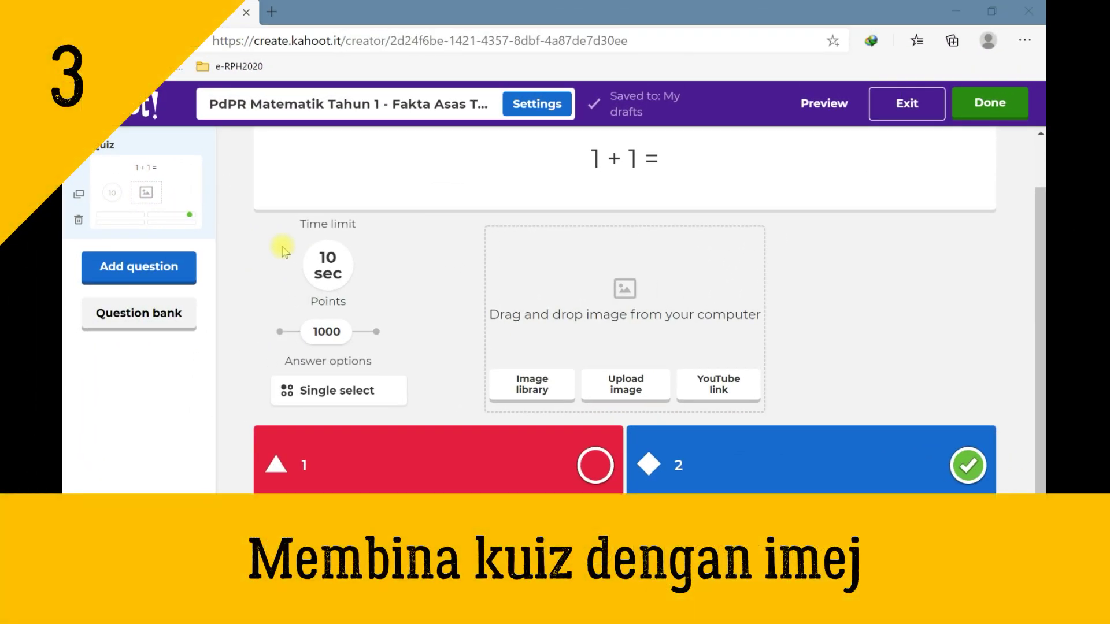
# Step: Add a second Quiz question with the text "Berapakah jumlah epal di bawah?"
pyautogui.click(153, 280)
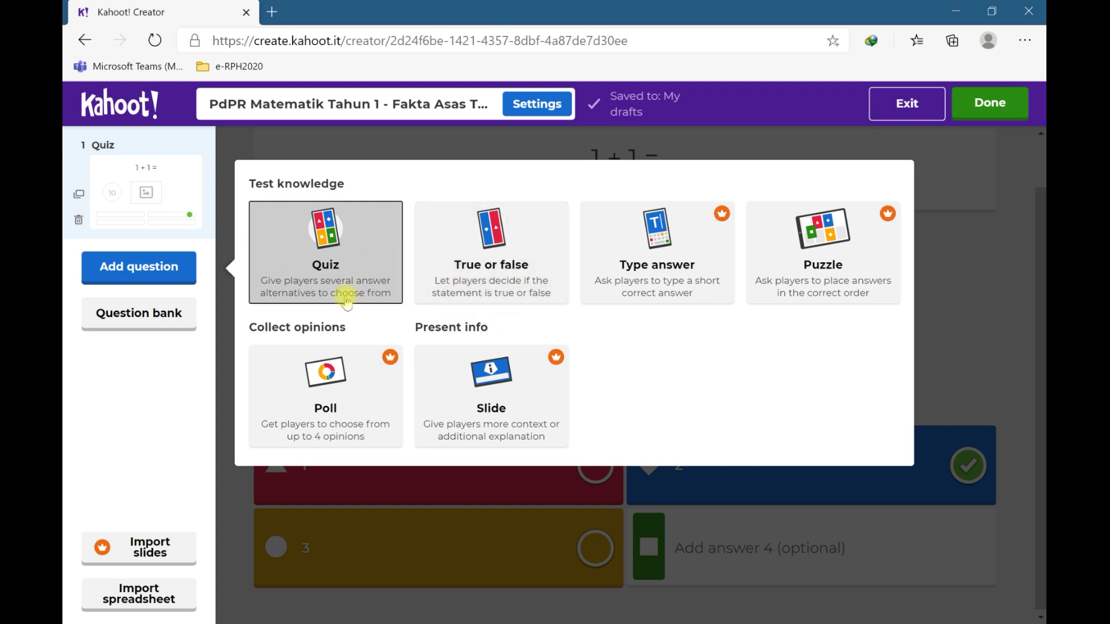
pyautogui.click(329, 264)
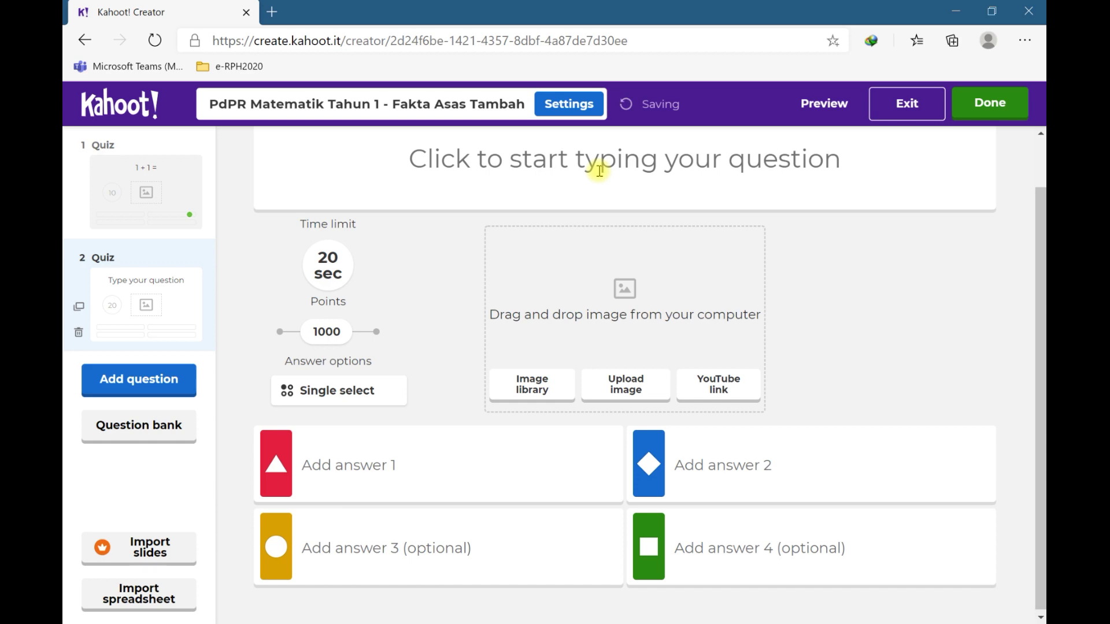
pyautogui.click(600, 170)
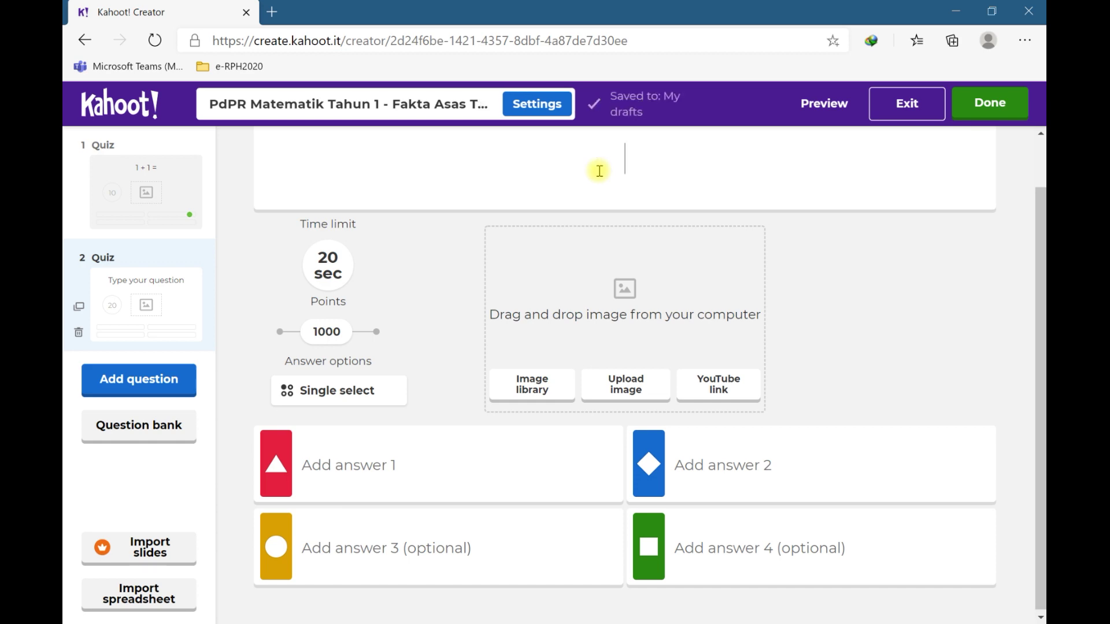
pyautogui.write('Berapak')
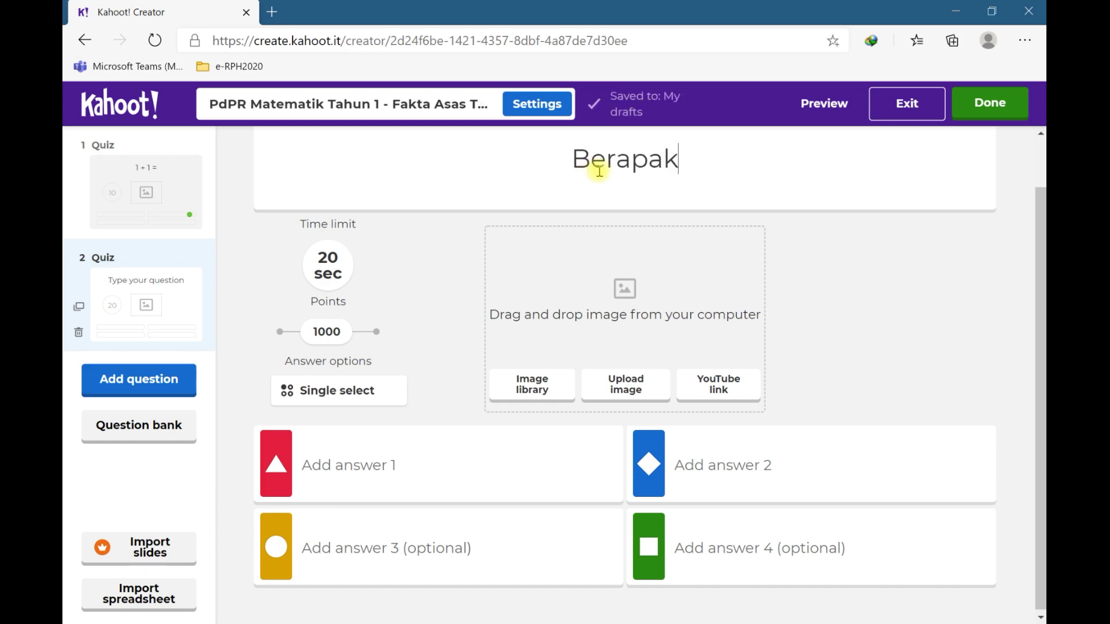
pyautogui.write('ah j')
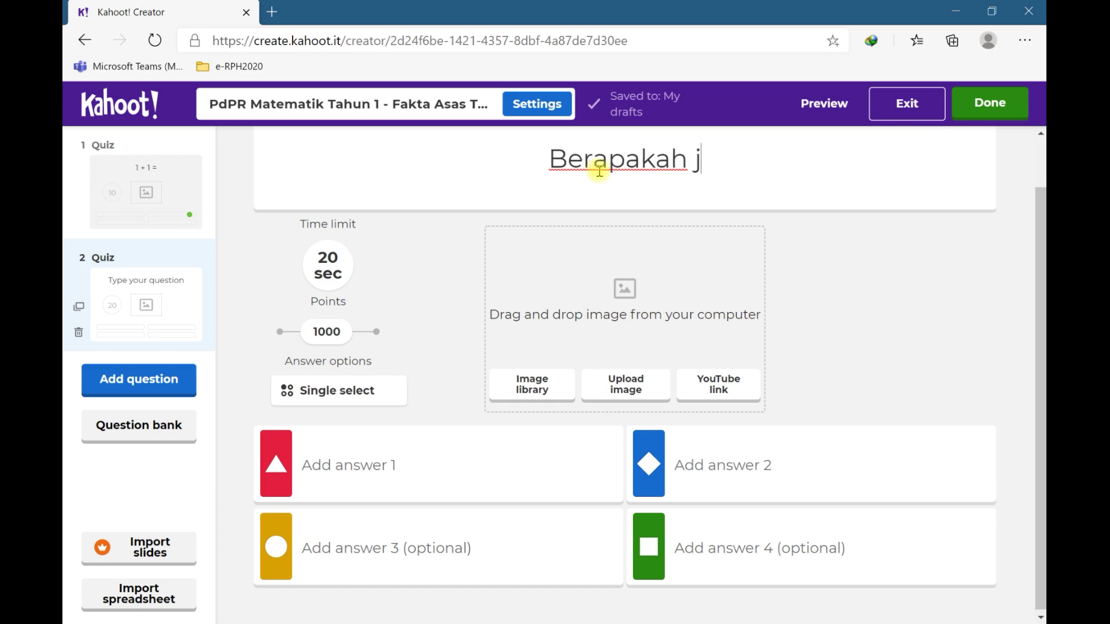
pyautogui.write('umlah epal di ')
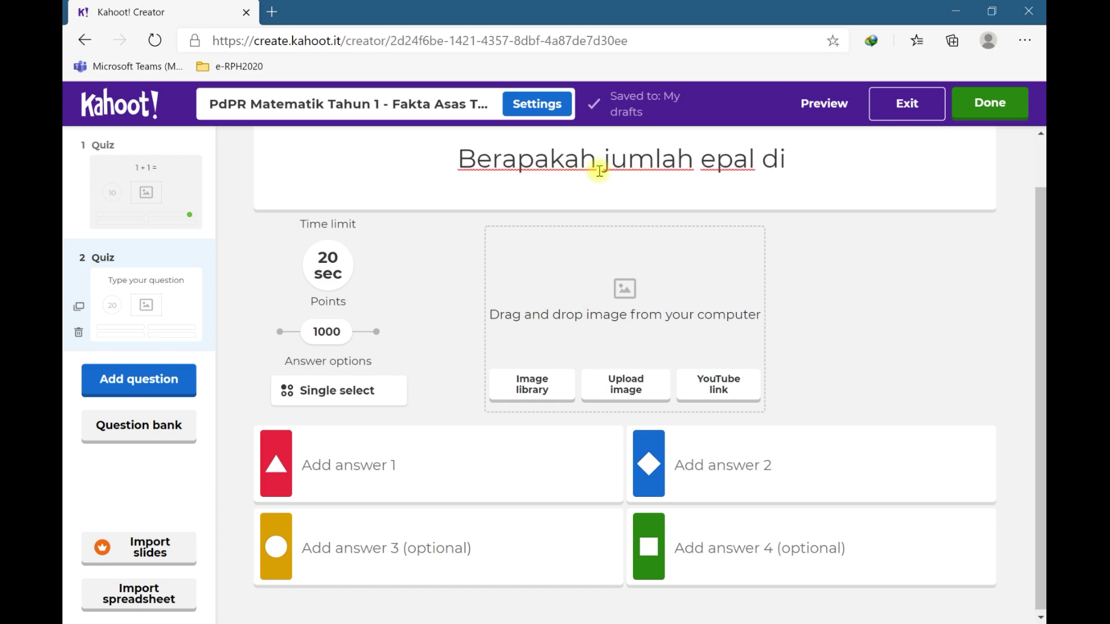
pyautogui.write('bawah?')
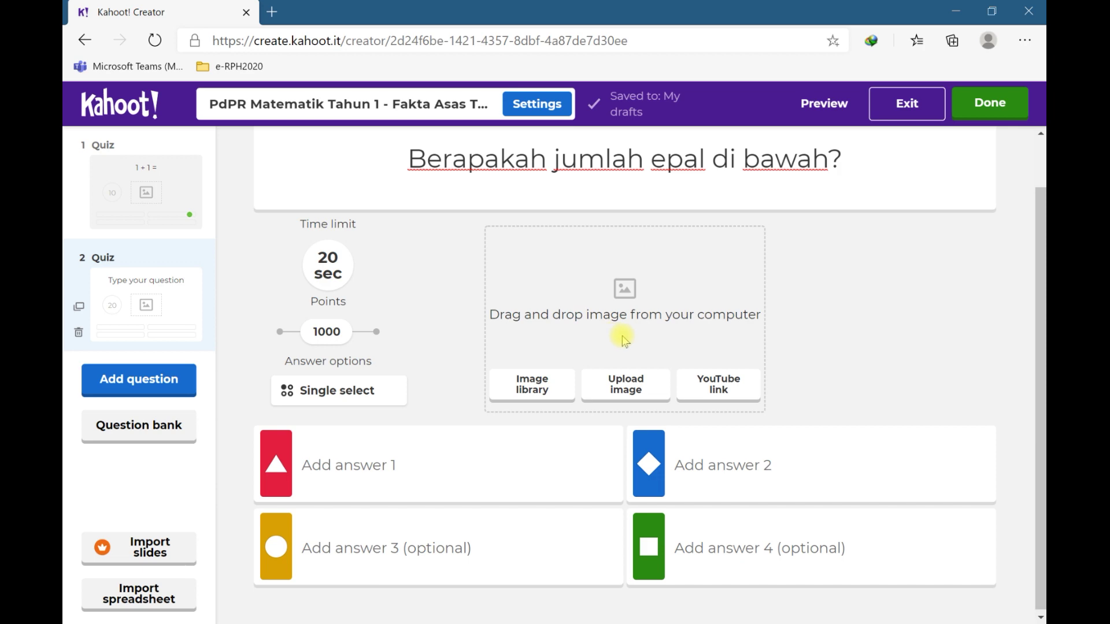
# Step: Upload the FA+01 apple picture from the Pictures > Math folder as the second question's image
pyautogui.click(646, 398)
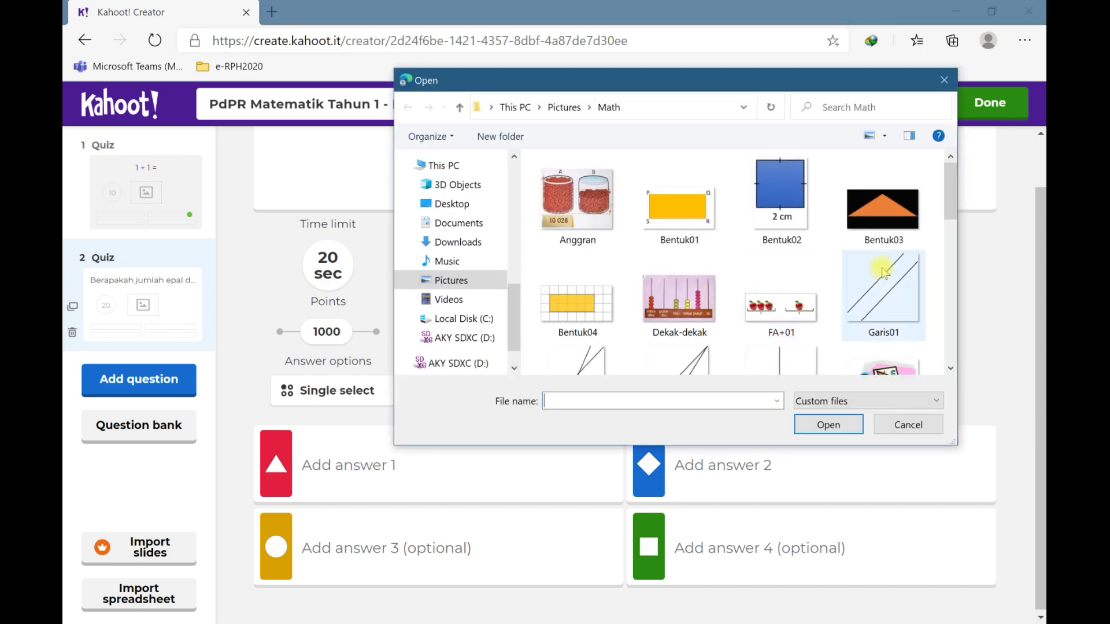
pyautogui.scroll(-2, 955, 174)
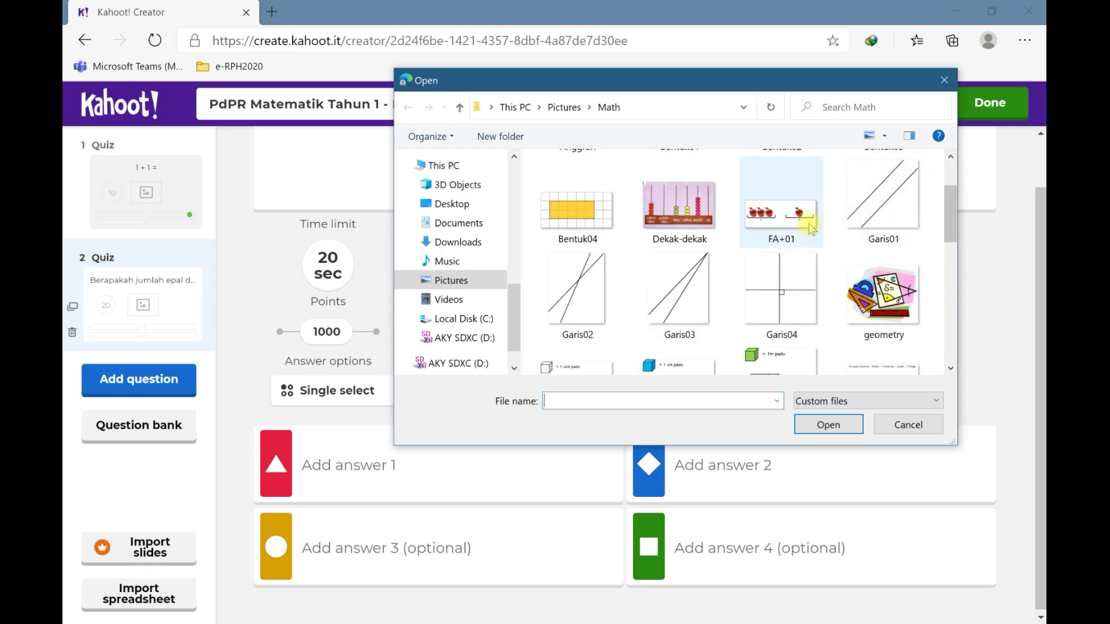
pyautogui.click(789, 230)
pyautogui.click(827, 428)
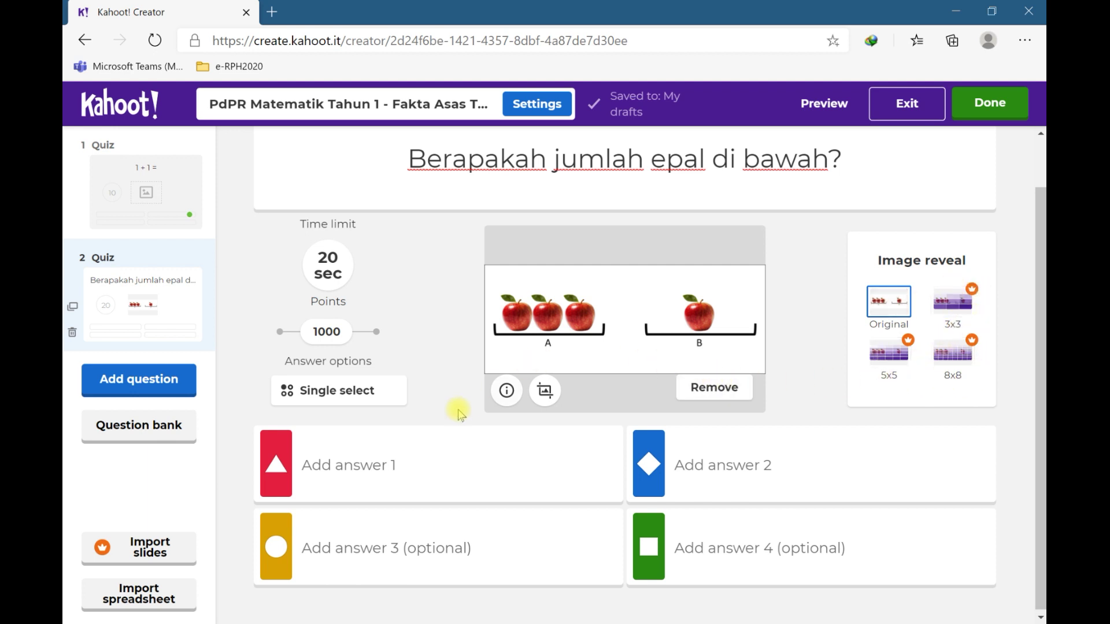
# Step: Enter 2, 3 and 4 as the first three answers of the apple question and mark 4 as correct
pyautogui.click(407, 482)
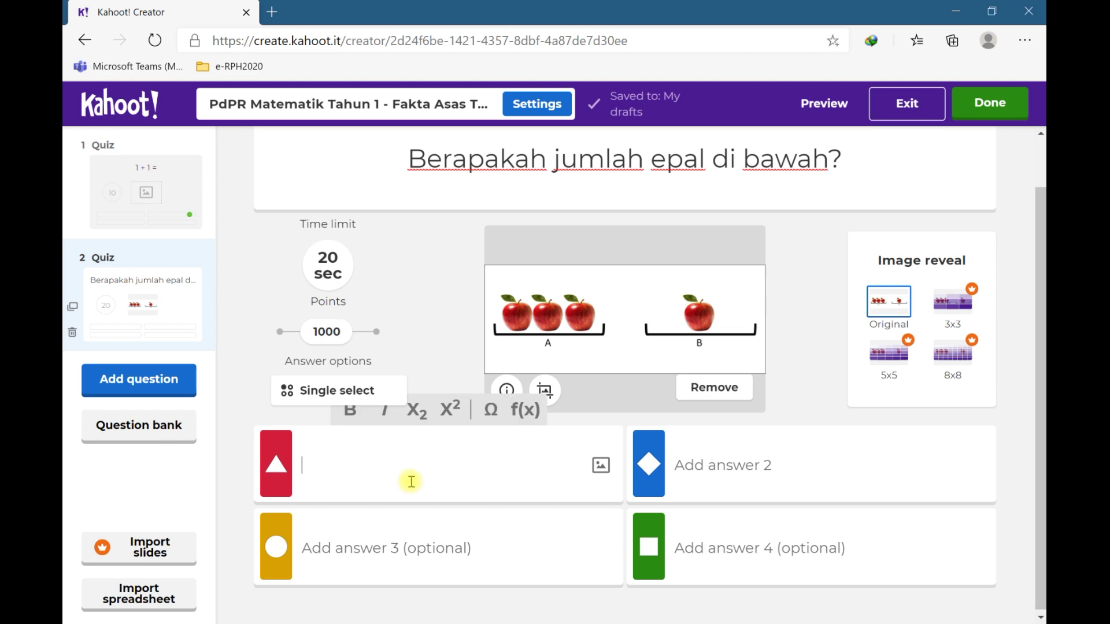
pyautogui.write('2')
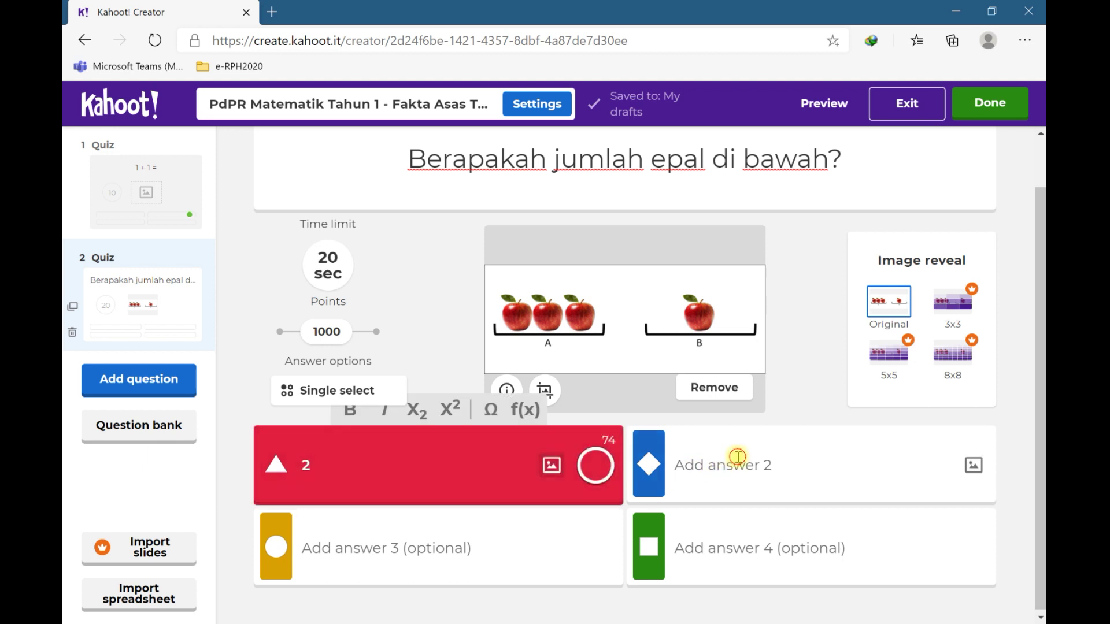
pyautogui.click(737, 456)
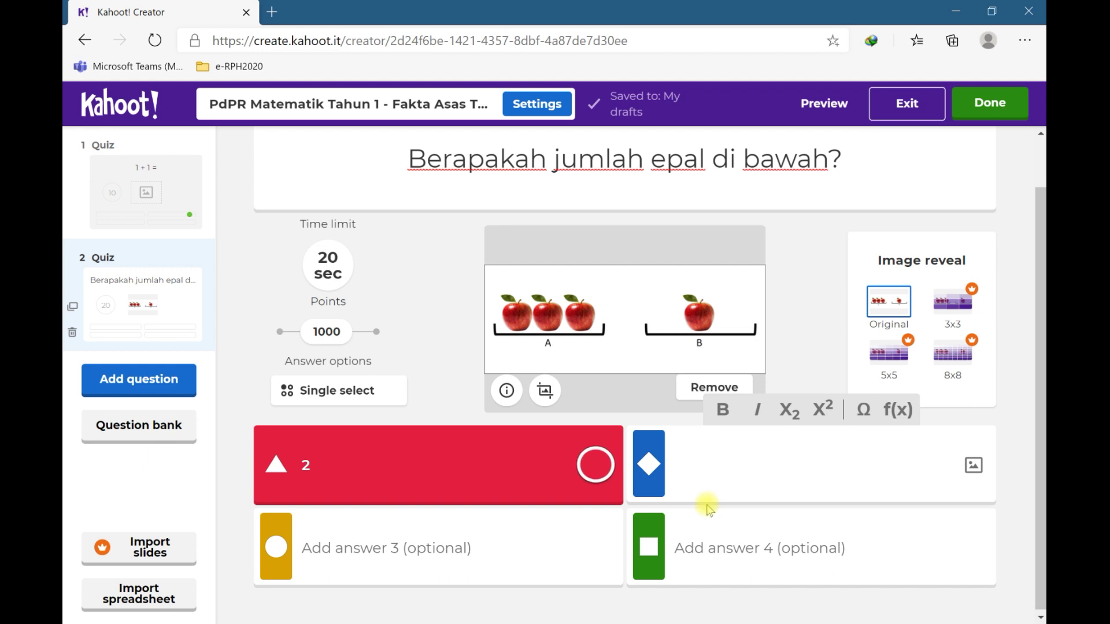
pyautogui.write('3')
pyautogui.click(551, 547)
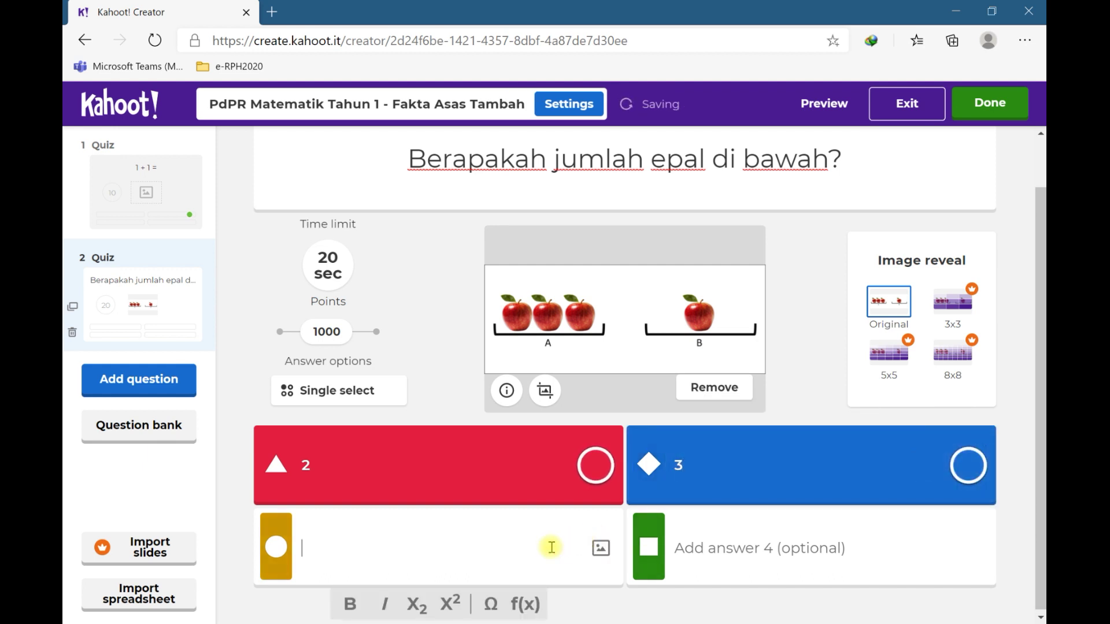
pyautogui.write('4')
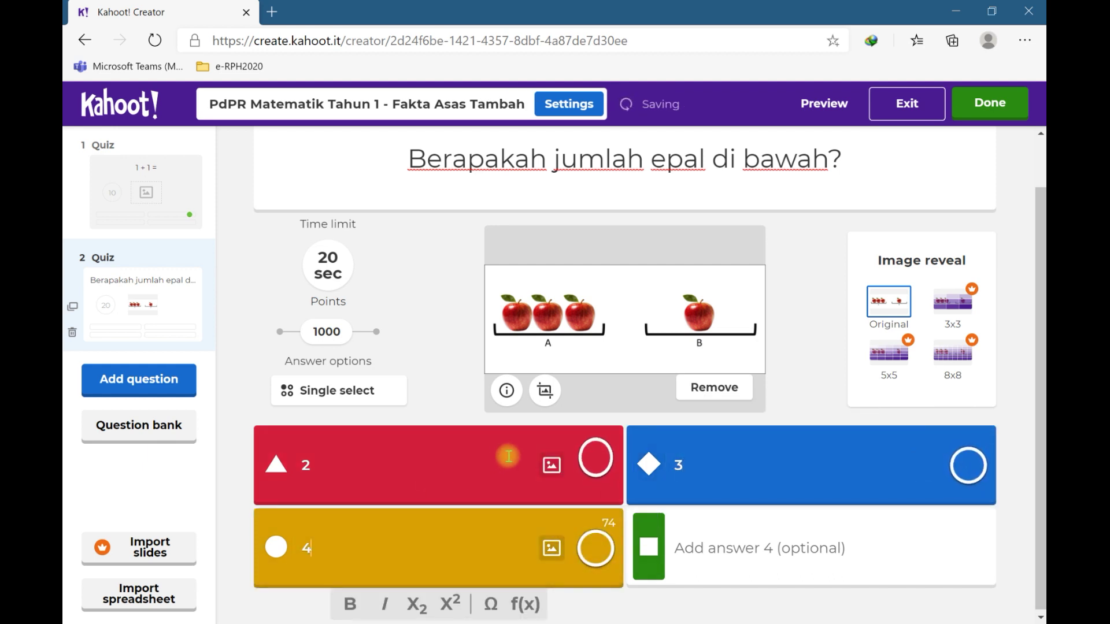
pyautogui.click(595, 550)
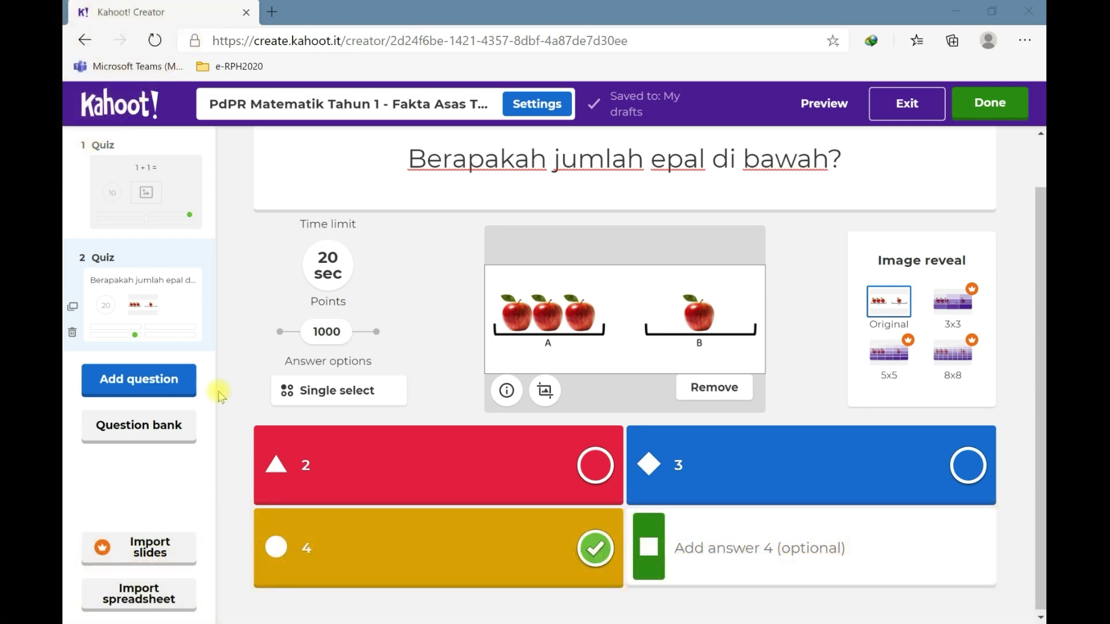
# Step: Download the quiz template for importing a kahoot from a spreadsheet and open it in Excel
pyautogui.click(167, 607)
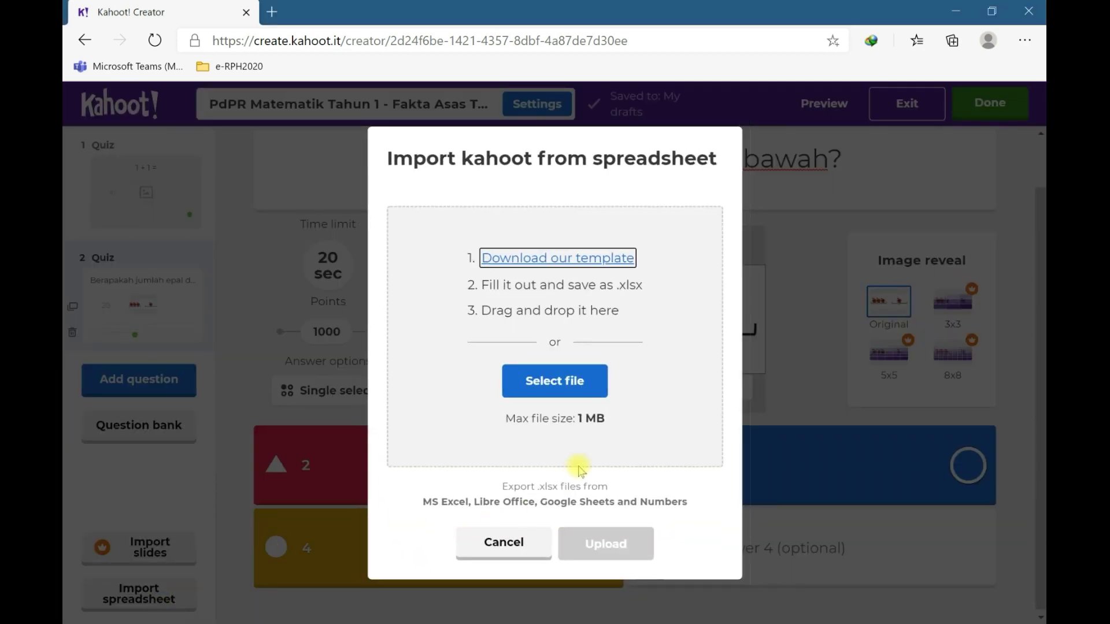
pyautogui.click(629, 267)
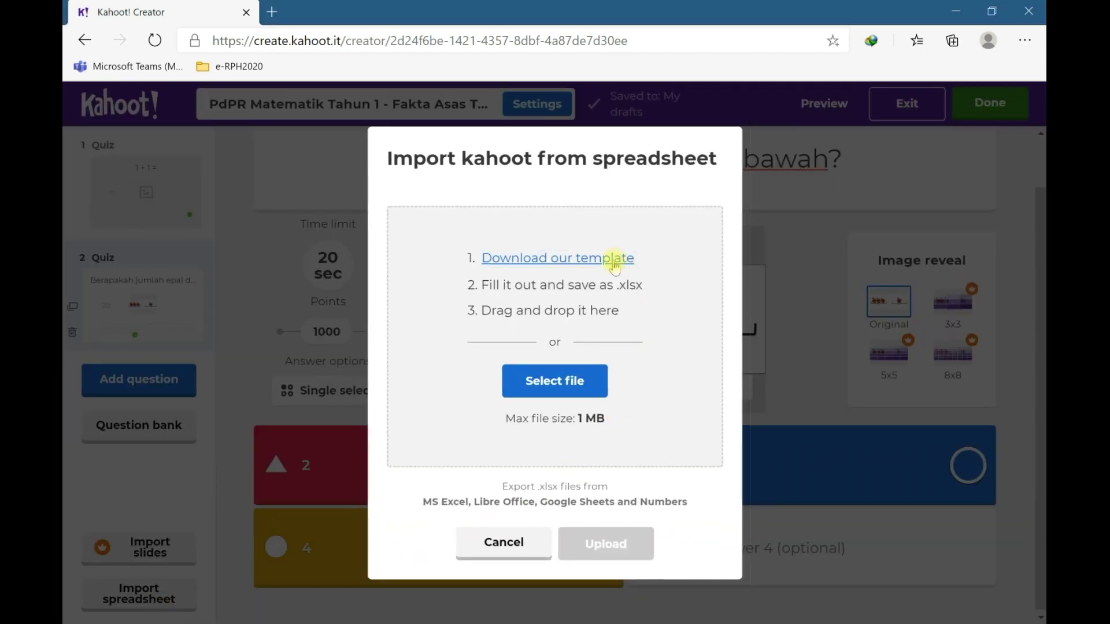
pyautogui.click(615, 265)
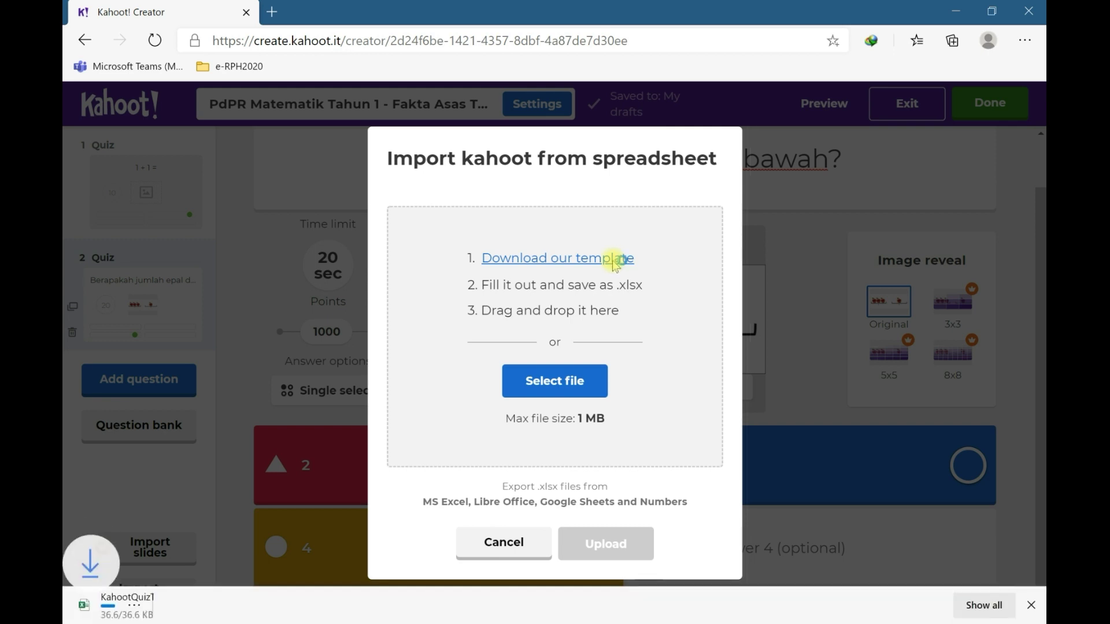
pyautogui.click(155, 602)
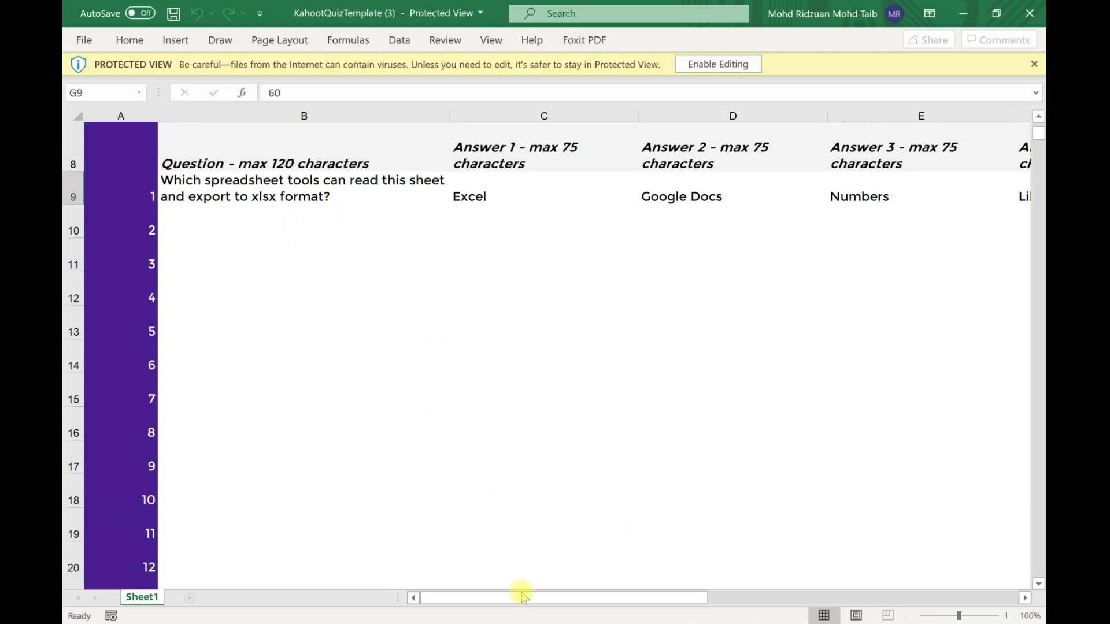
# Step: Examine the template's row 8 headings for the question, answers 1 to 4, time limit and correct answers
pyautogui.moveTo(530, 605); pyautogui.dragTo(426, 599)
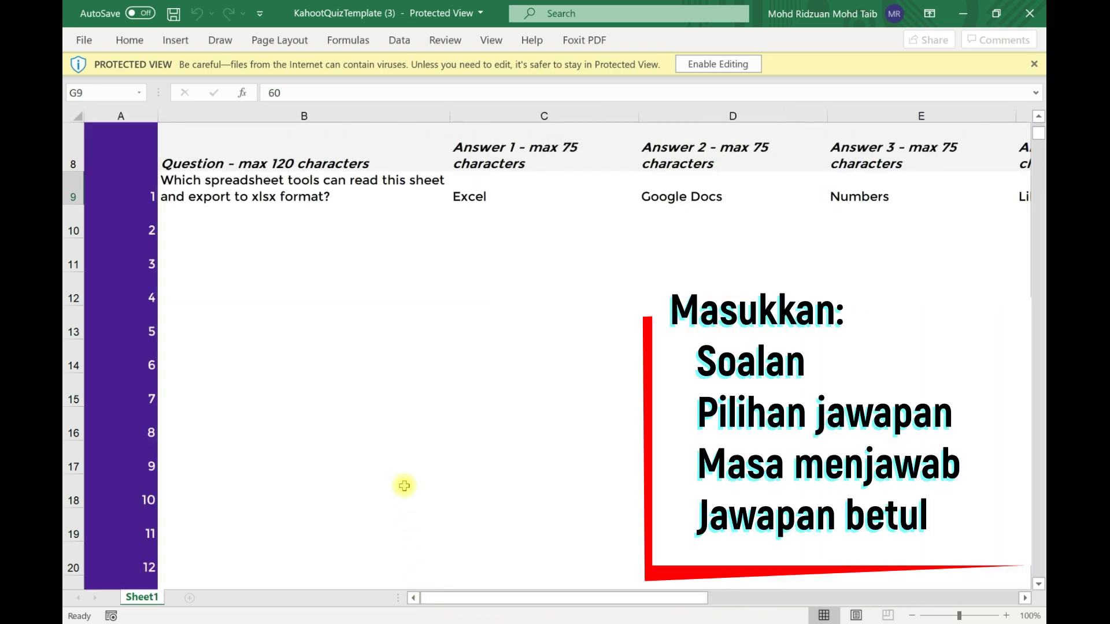
pyautogui.scroll(3, 382, 436)
pyautogui.click(261, 355)
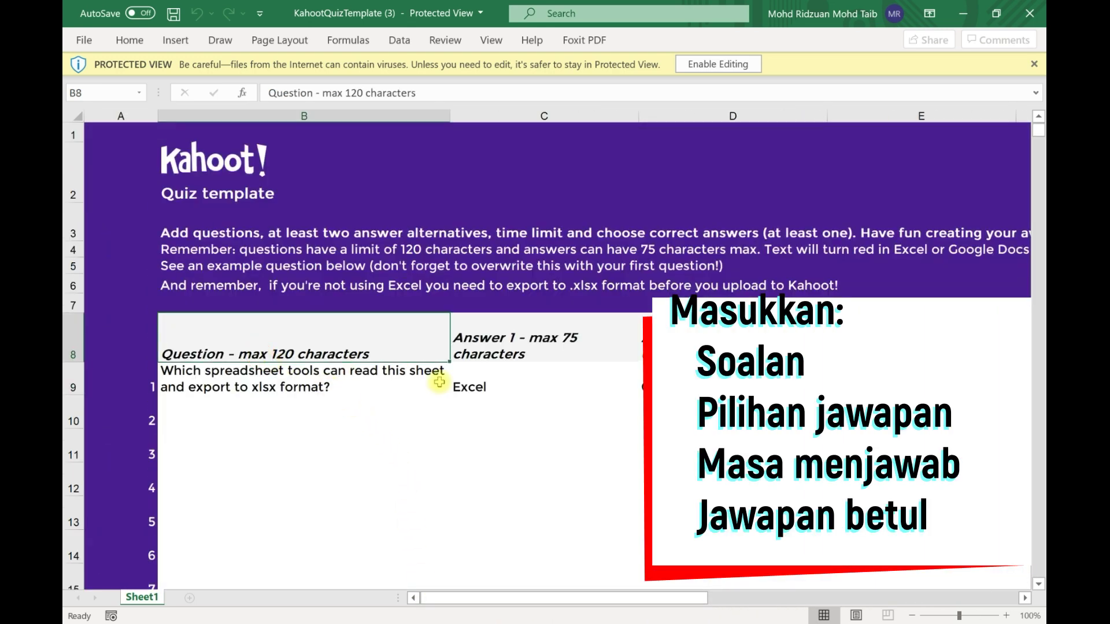
pyautogui.click(520, 358)
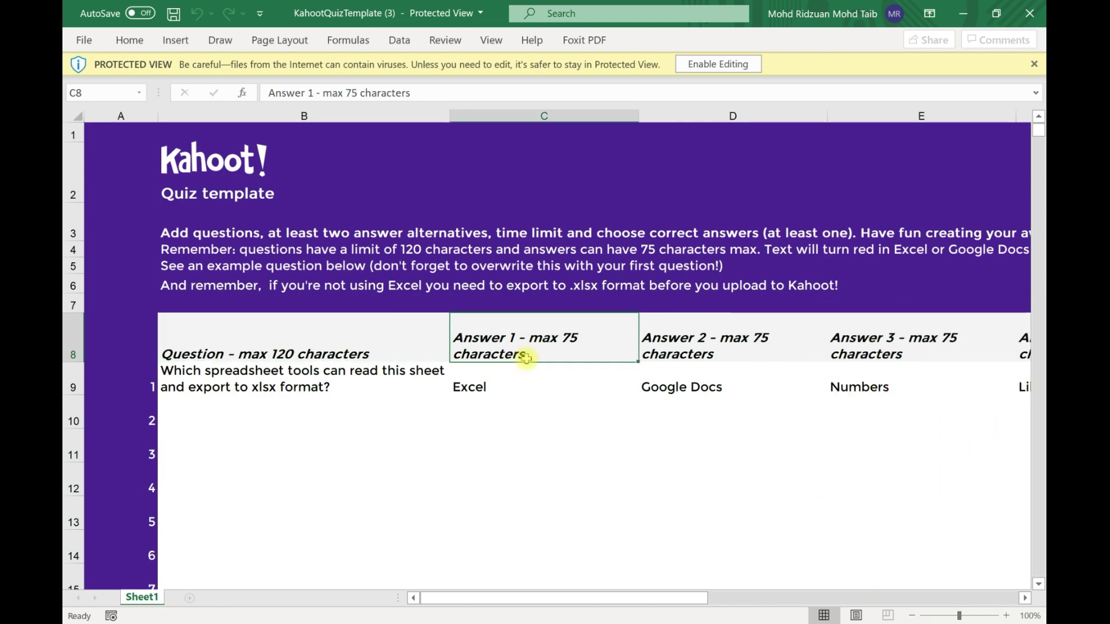
pyautogui.click(700, 354)
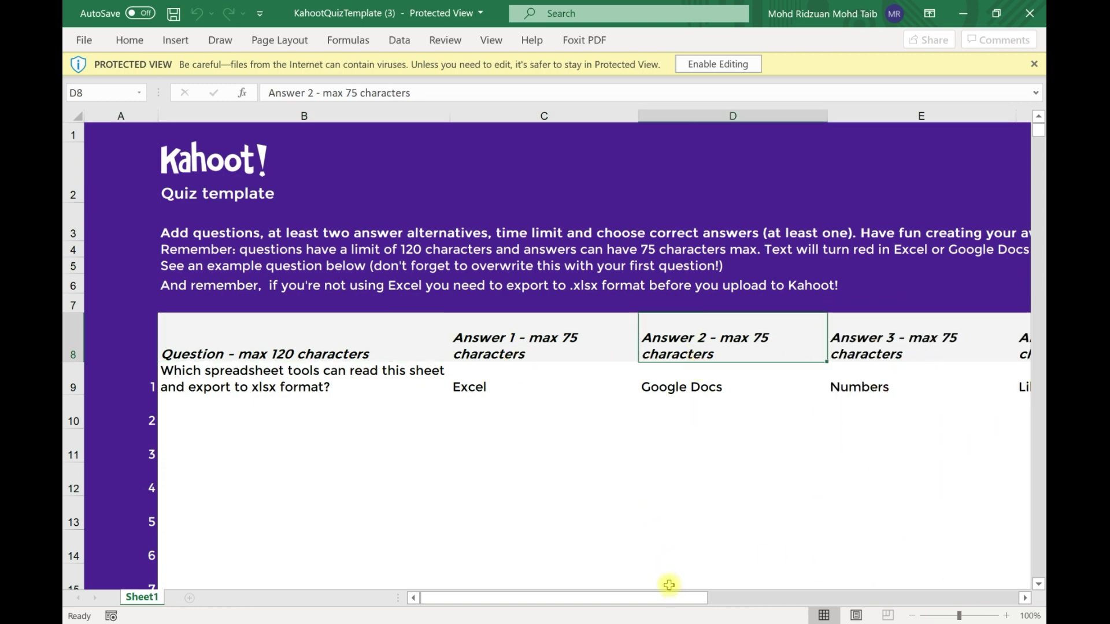
pyautogui.press('Right')
pyautogui.press('Right')
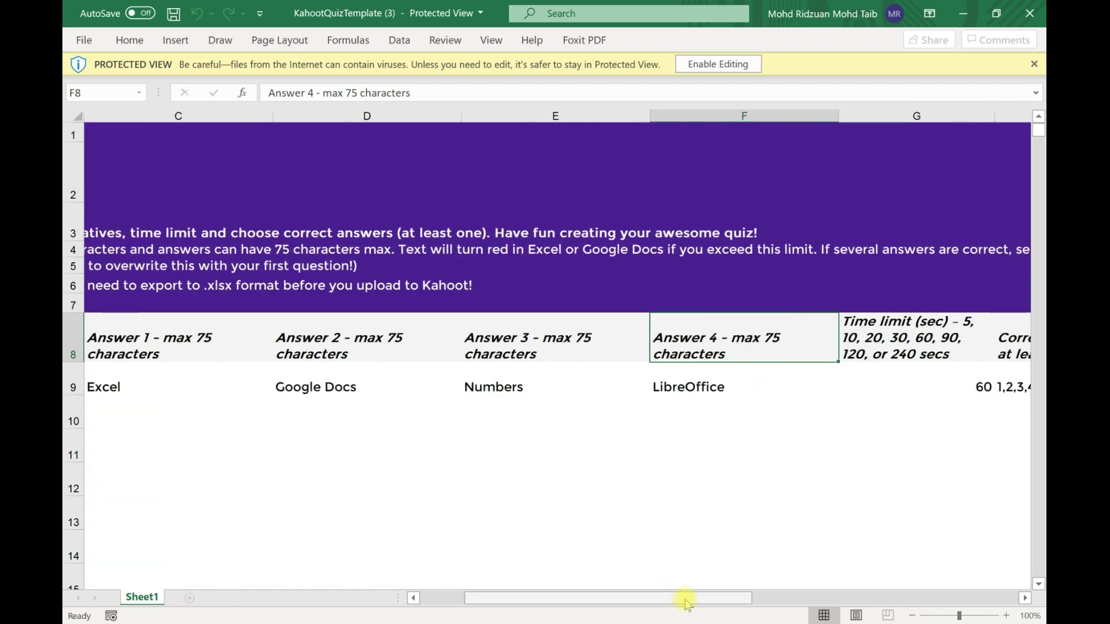
pyautogui.moveTo(686, 600); pyautogui.dragTo(711, 614)
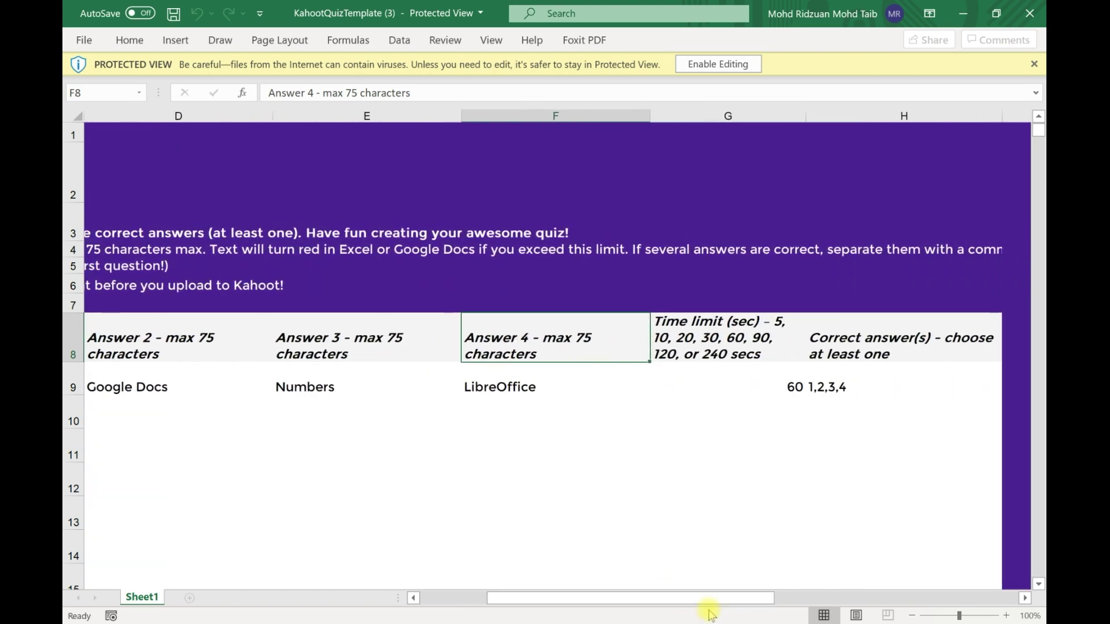
pyautogui.press('Right')
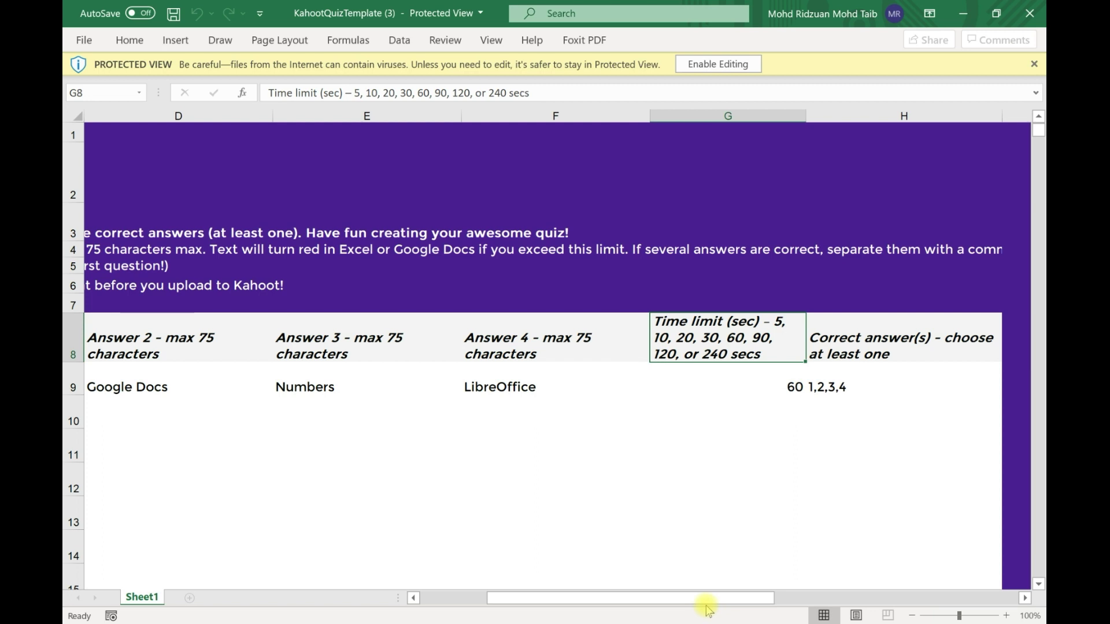
pyautogui.press('Right')
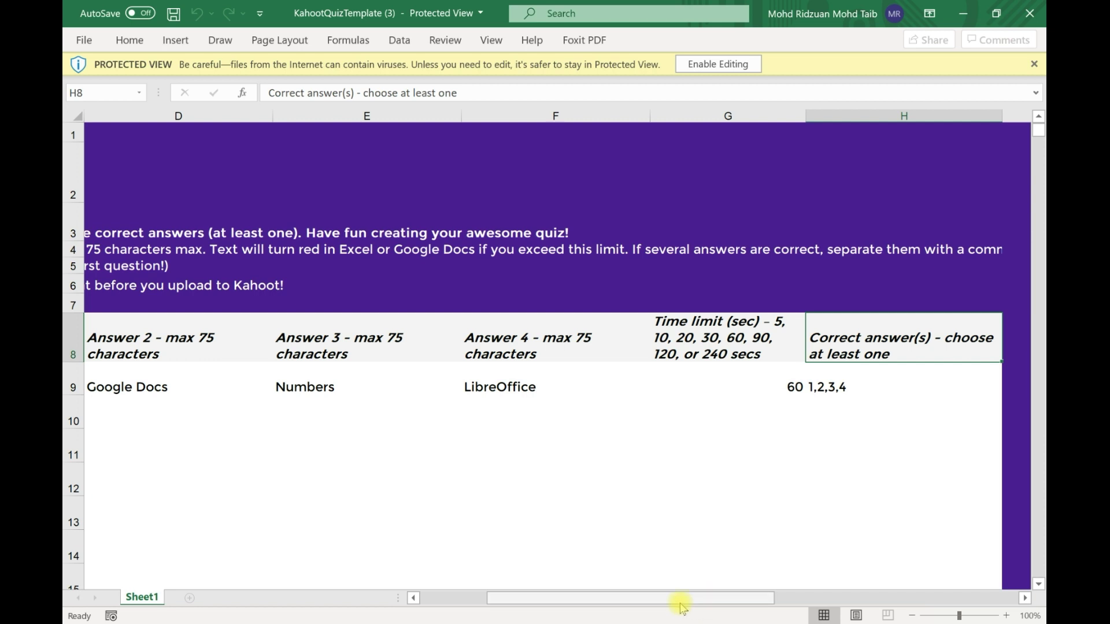
# Step: Review the filled-in questions and answers in the KahootQuizTemplateDone workbook and close the open Excel workbooks
pyautogui.moveTo(593, 623)
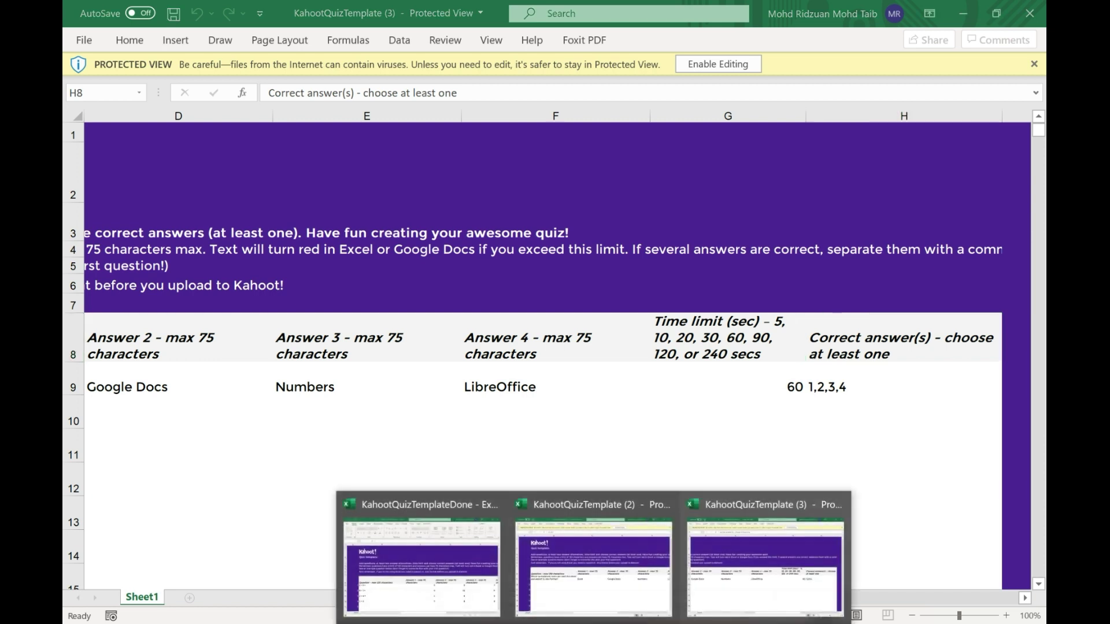
pyautogui.click(458, 567)
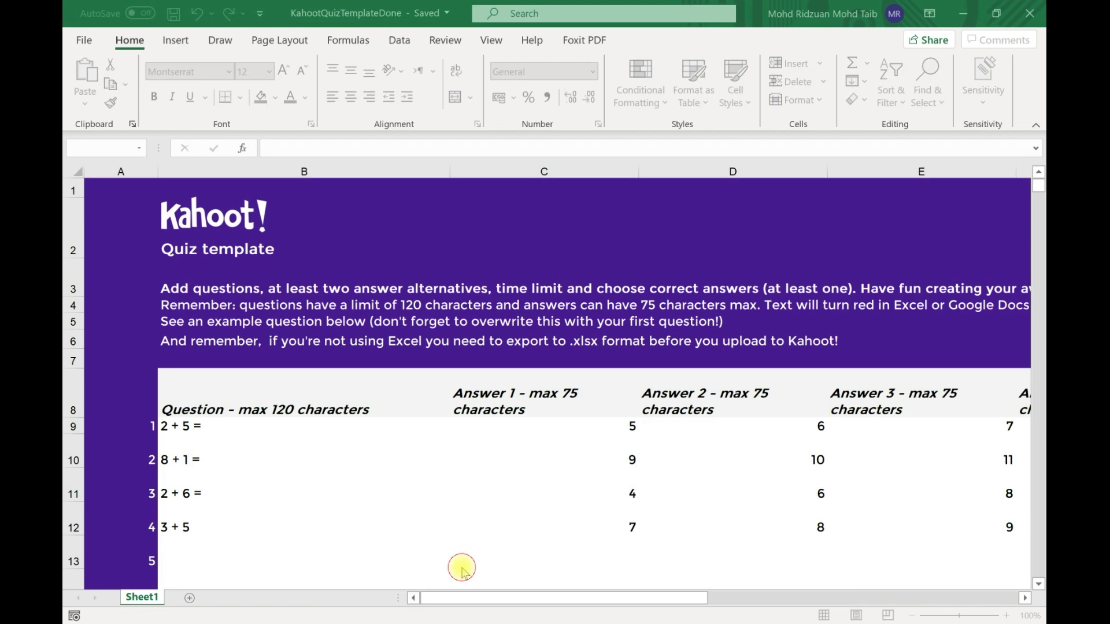
pyautogui.click(636, 599)
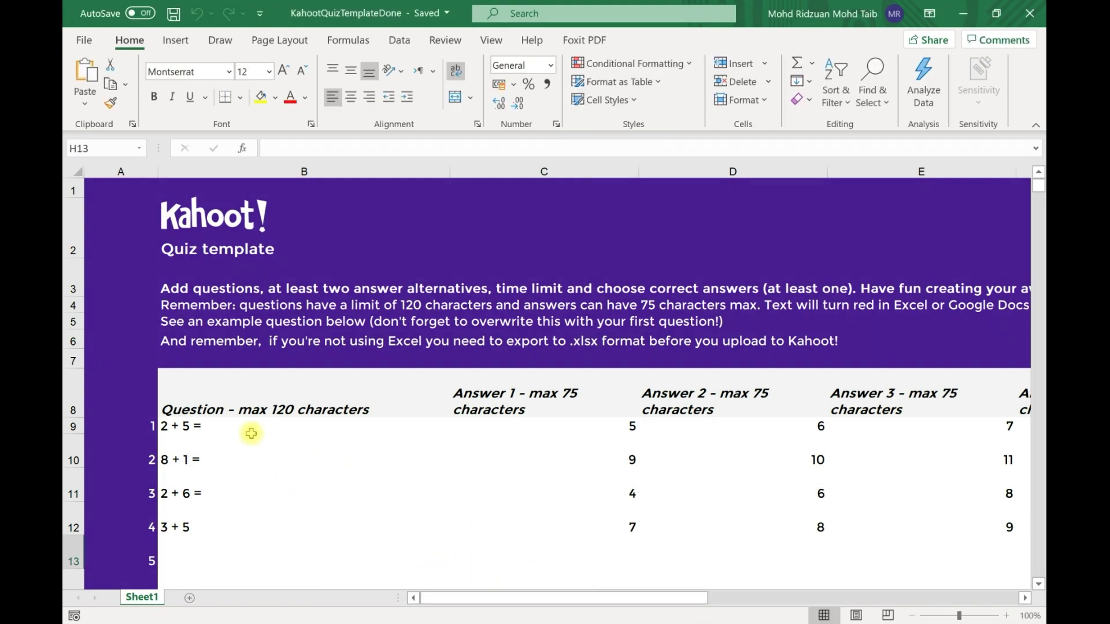
pyautogui.click(206, 426)
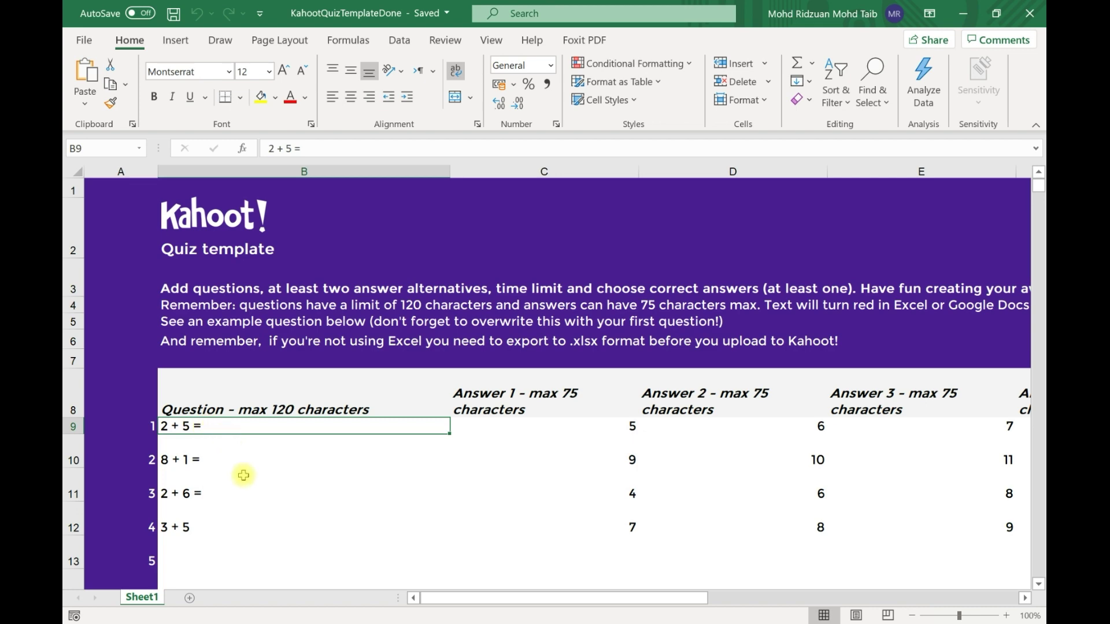
pyautogui.moveTo(619, 597)
pyautogui.mouseDown()
pyautogui.moveTo(720, 610)
pyautogui.moveTo(619, 607)
pyautogui.mouseUp()
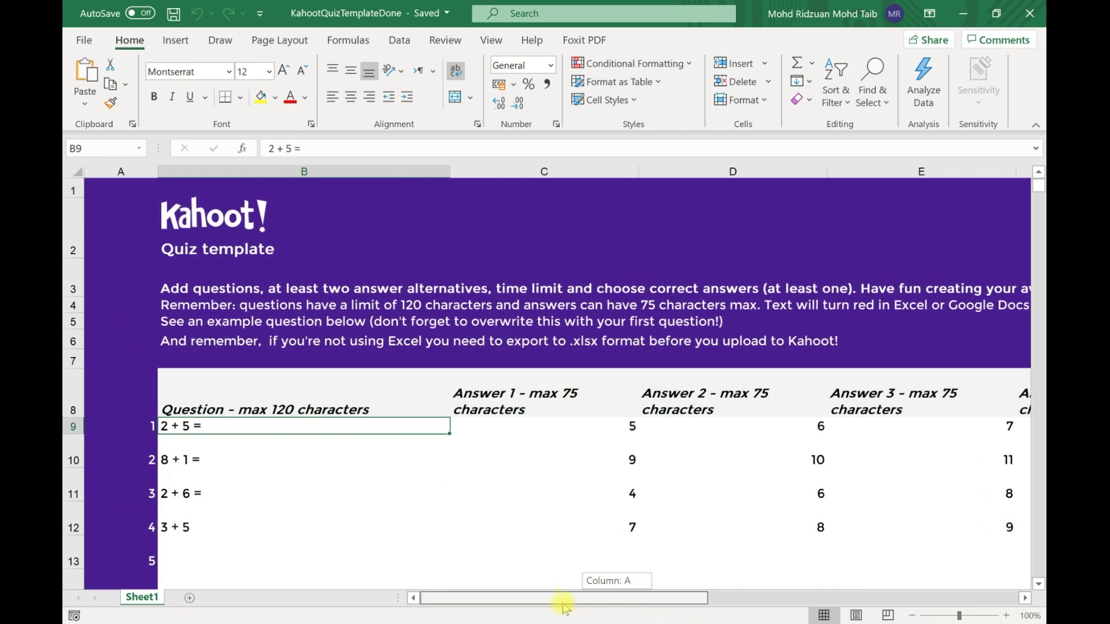
pyautogui.click(1029, 17)
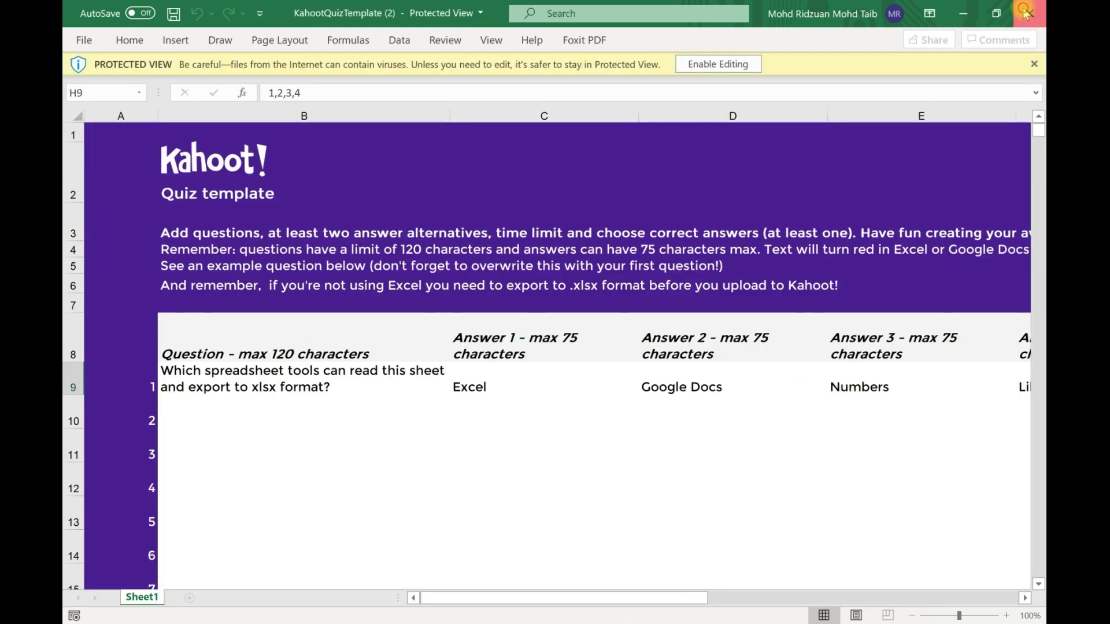
pyautogui.click(1026, 13)
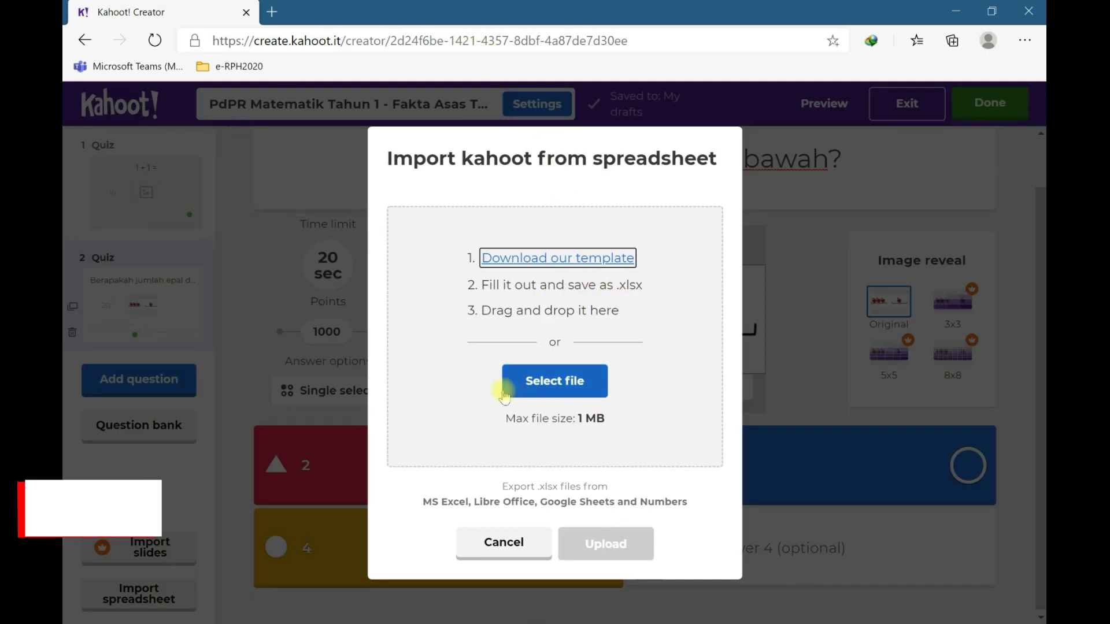
# Step: Import KahootQuizTemplateDone.xlsx from the Desktop in the Kahoot! creator and add its questions to the kahoot
pyautogui.click(579, 393)
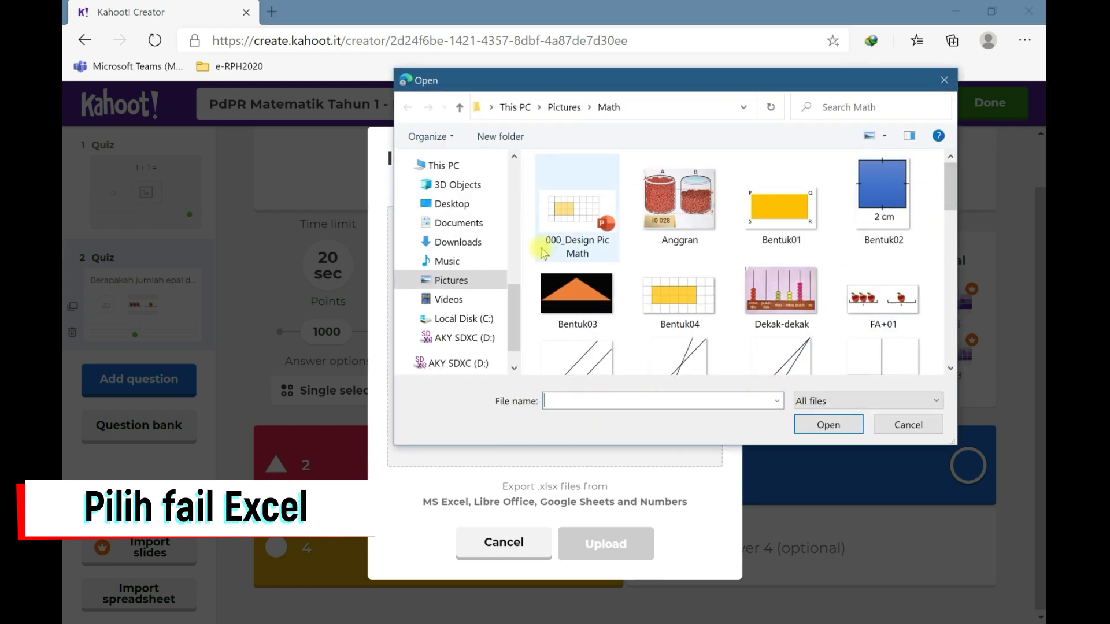
pyautogui.click(453, 205)
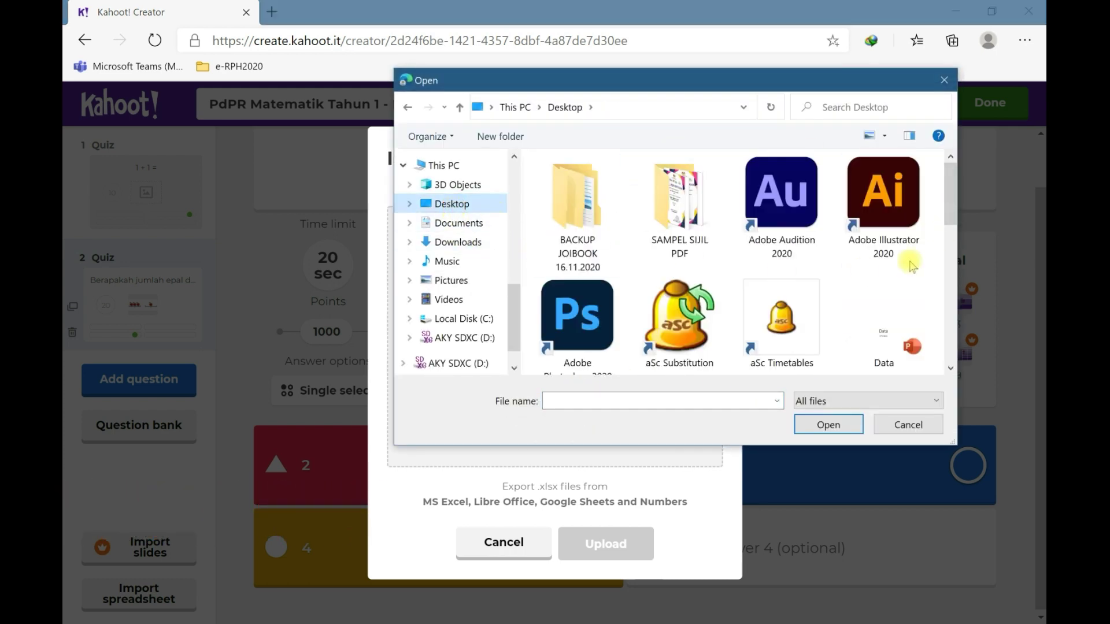
pyautogui.moveTo(949, 185); pyautogui.dragTo(948, 244)
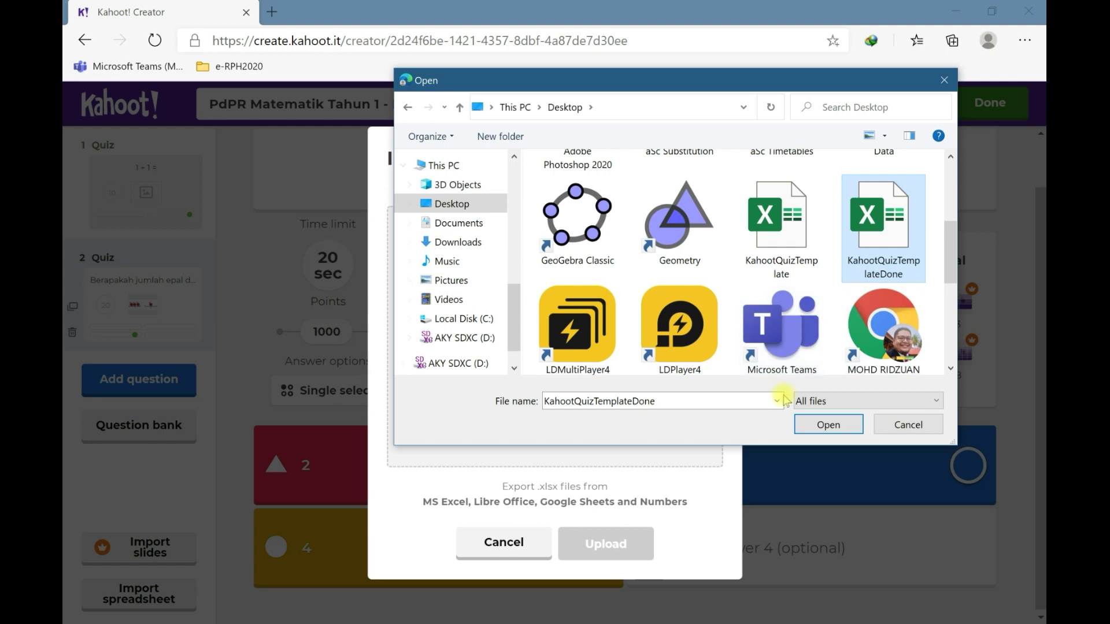
pyautogui.click(826, 426)
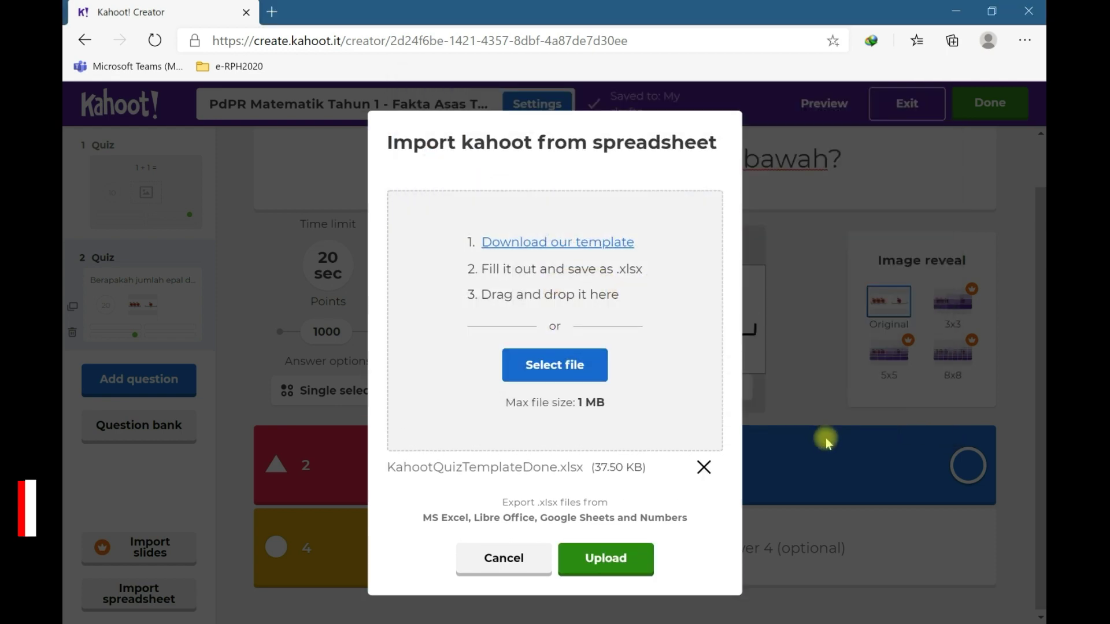
pyautogui.click(581, 558)
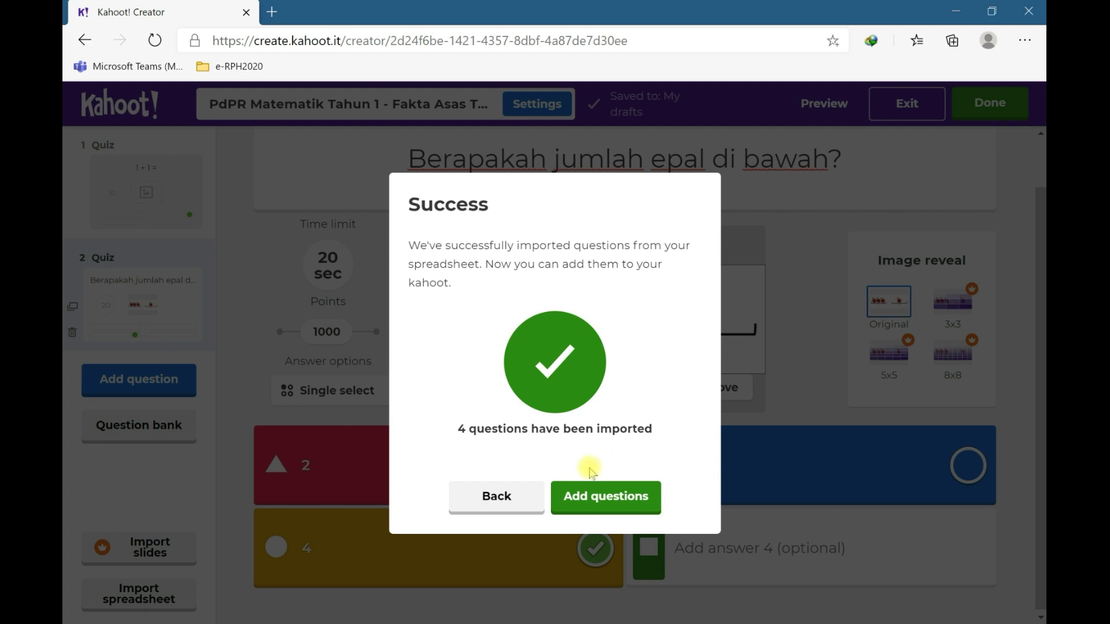
pyautogui.click(601, 503)
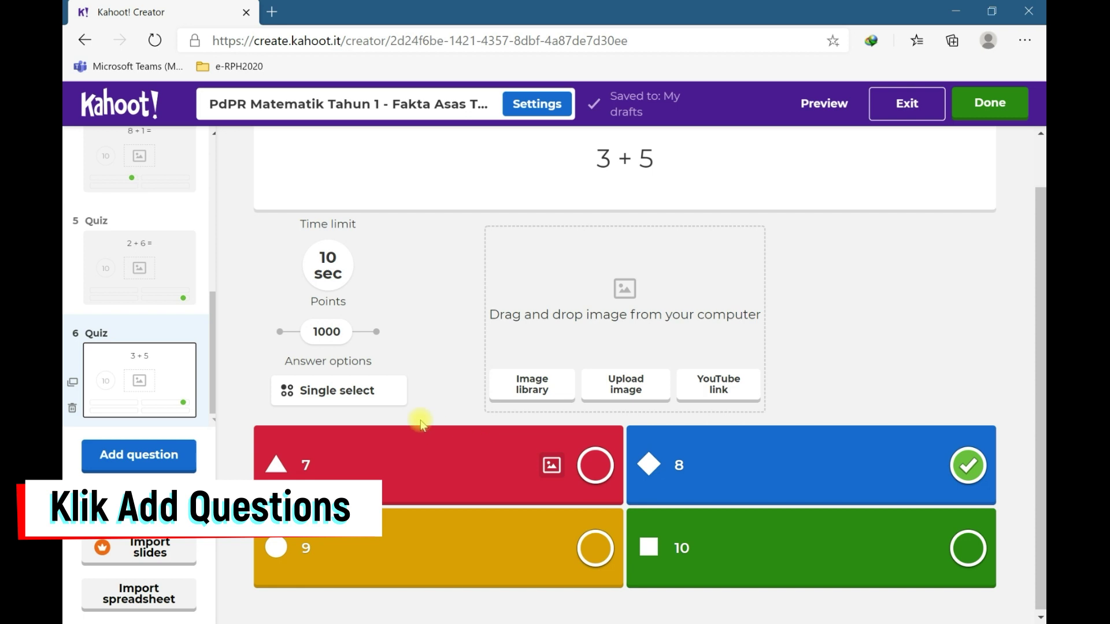
# Step: Look through the imported addition questions 3 to 6, checking their answer options and marked correct answers
pyautogui.scroll(5, 168, 315)
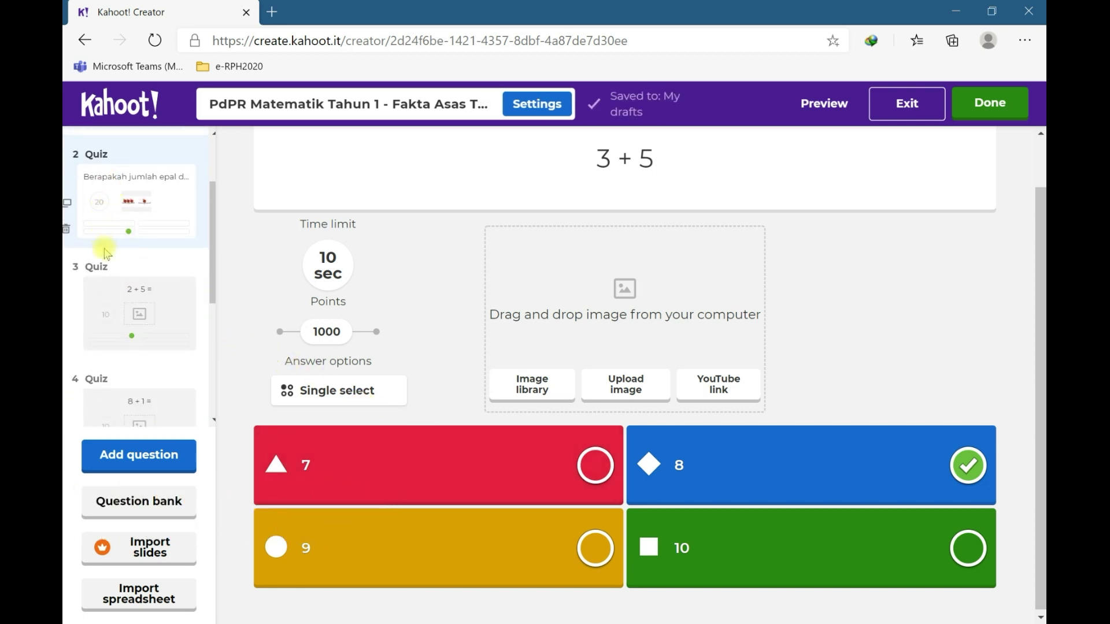
pyautogui.click(132, 316)
pyautogui.scroll(-3, 133, 315)
pyautogui.click(134, 257)
pyautogui.click(146, 355)
pyautogui.scroll(-2, 144, 353)
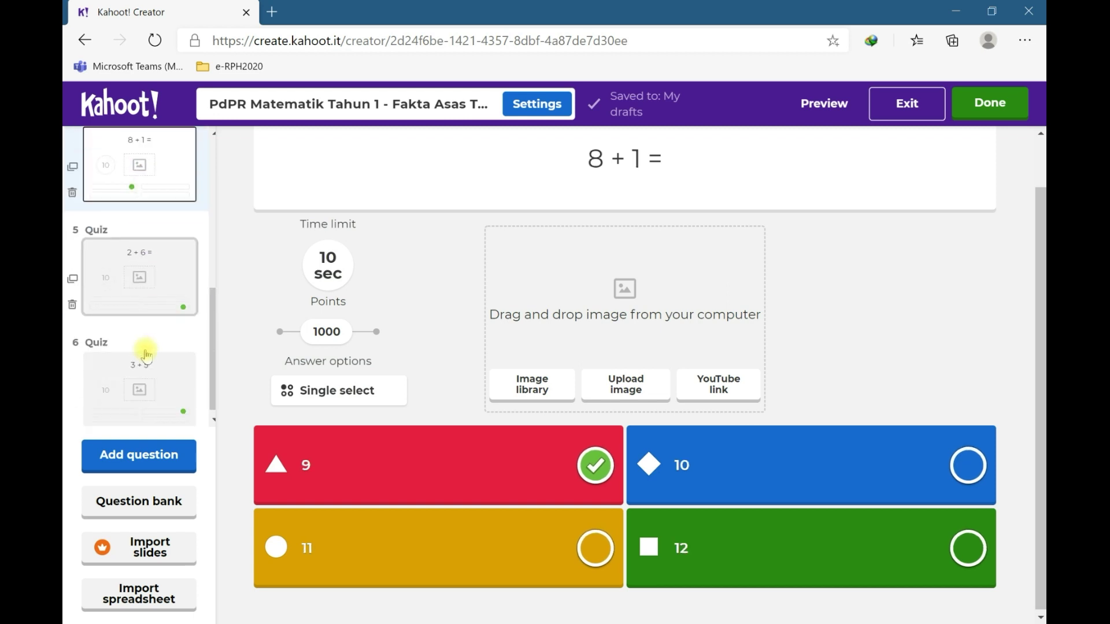
pyautogui.click(146, 364)
pyautogui.scroll(3, 134, 336)
pyautogui.click(140, 278)
pyautogui.click(149, 169)
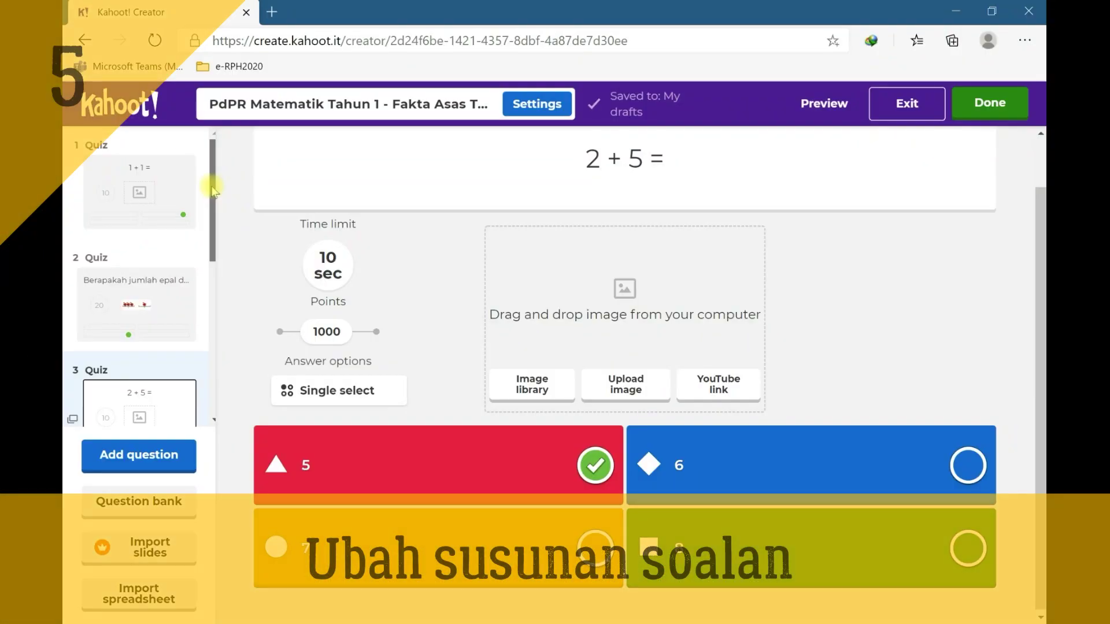
# Step: Move the apple picture question "Berapakah jumlah epal di bawah?" from second place to the end of the quiz
pyautogui.moveTo(213, 191); pyautogui.dragTo(199, 370)
pyautogui.scroll(6, 198, 285)
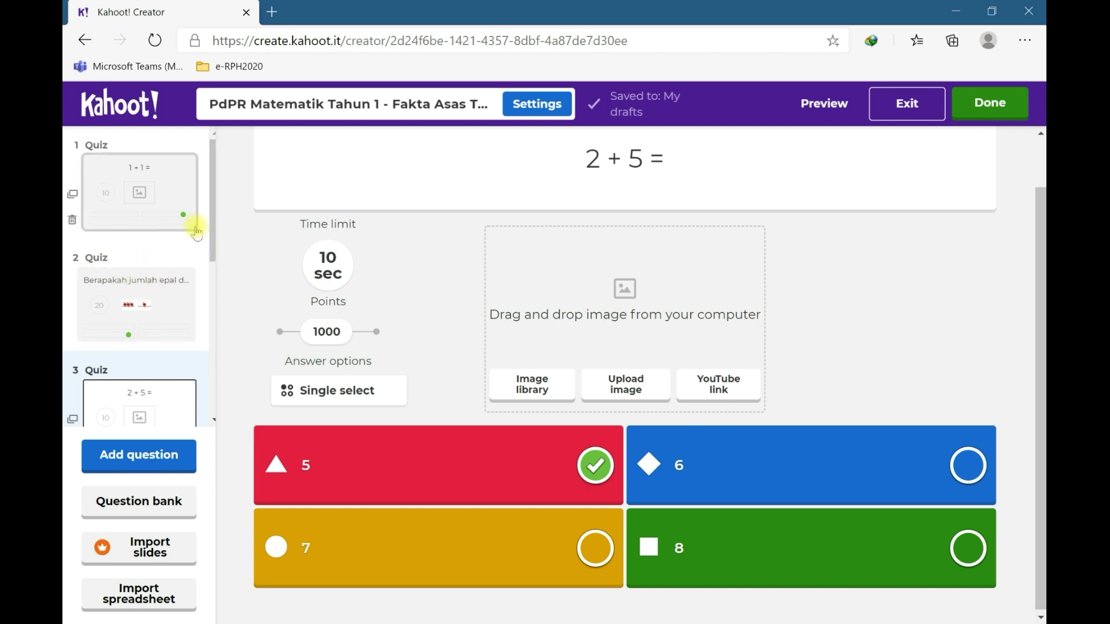
pyautogui.moveTo(214, 216)
pyautogui.mouseDown()
pyautogui.moveTo(193, 385)
pyautogui.moveTo(199, 249)
pyautogui.moveTo(214, 211)
pyautogui.mouseUp()
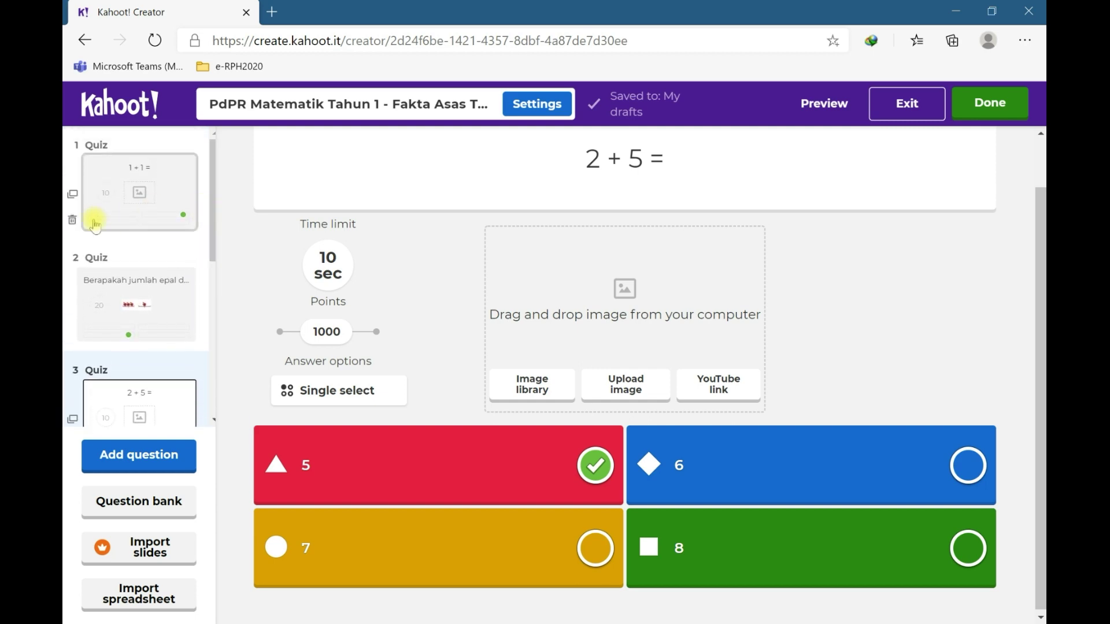
pyautogui.click(134, 187)
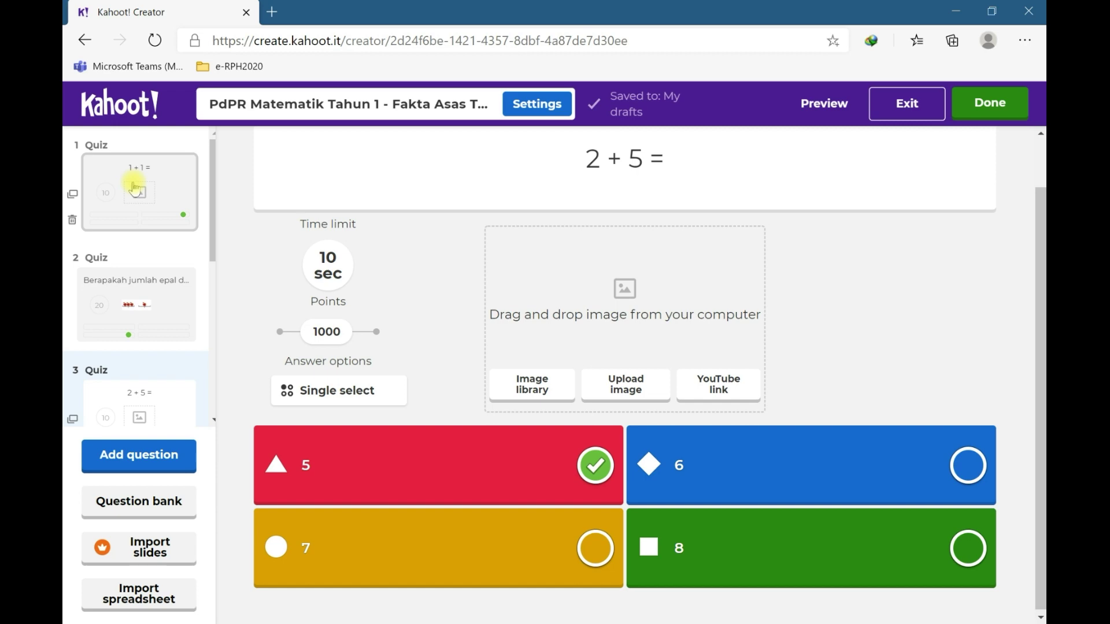
pyautogui.click(111, 294)
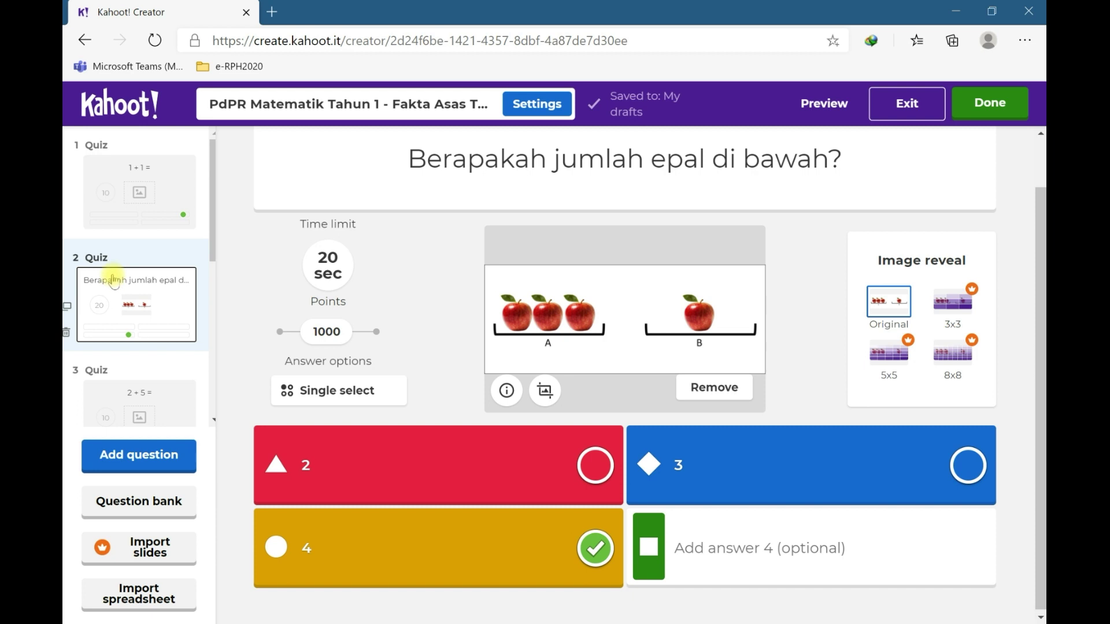
pyautogui.moveTo(133, 283); pyautogui.dragTo(144, 368)
pyautogui.moveTo(211, 347); pyautogui.dragTo(208, 163)
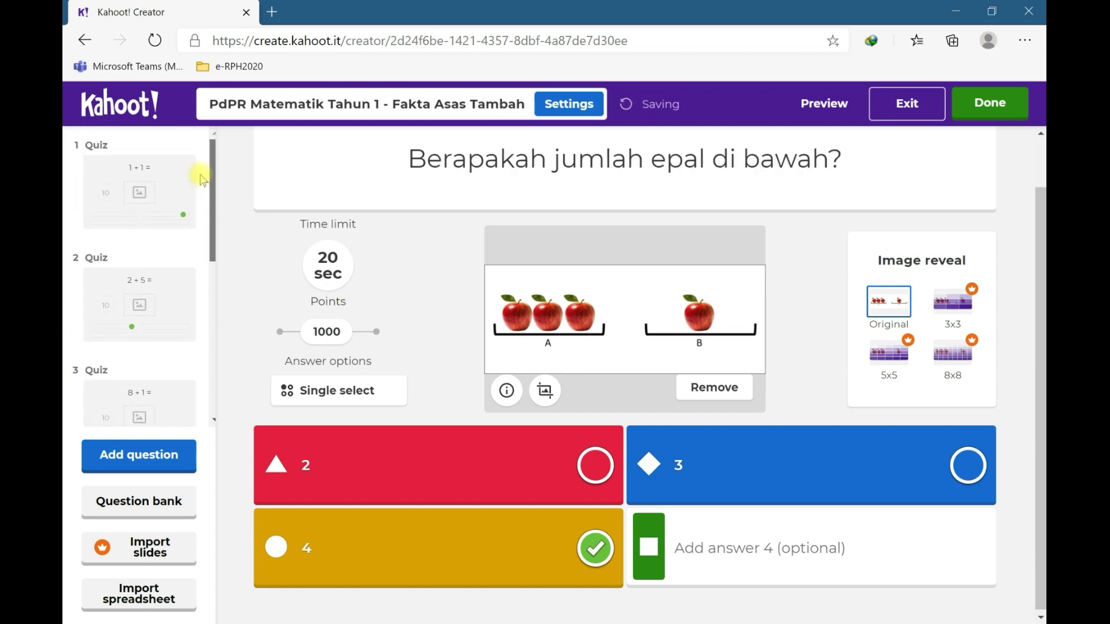
pyautogui.scroll(-5, 181, 300)
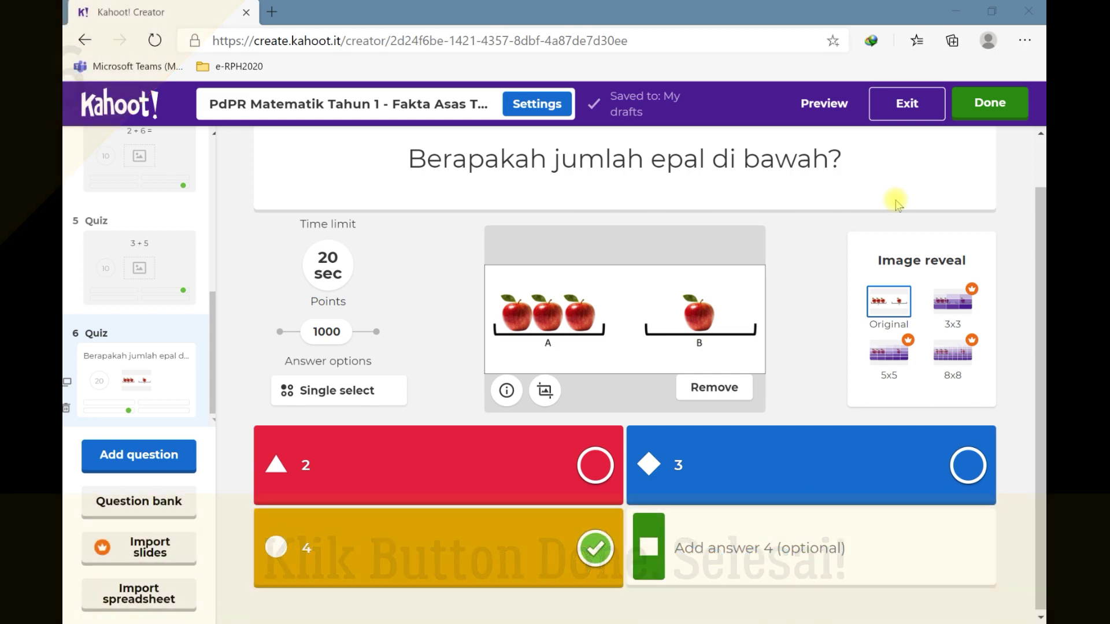
# Step: Finish the kahoot and choose to assign it to learners as a self-paced challenge
pyautogui.click(990, 110)
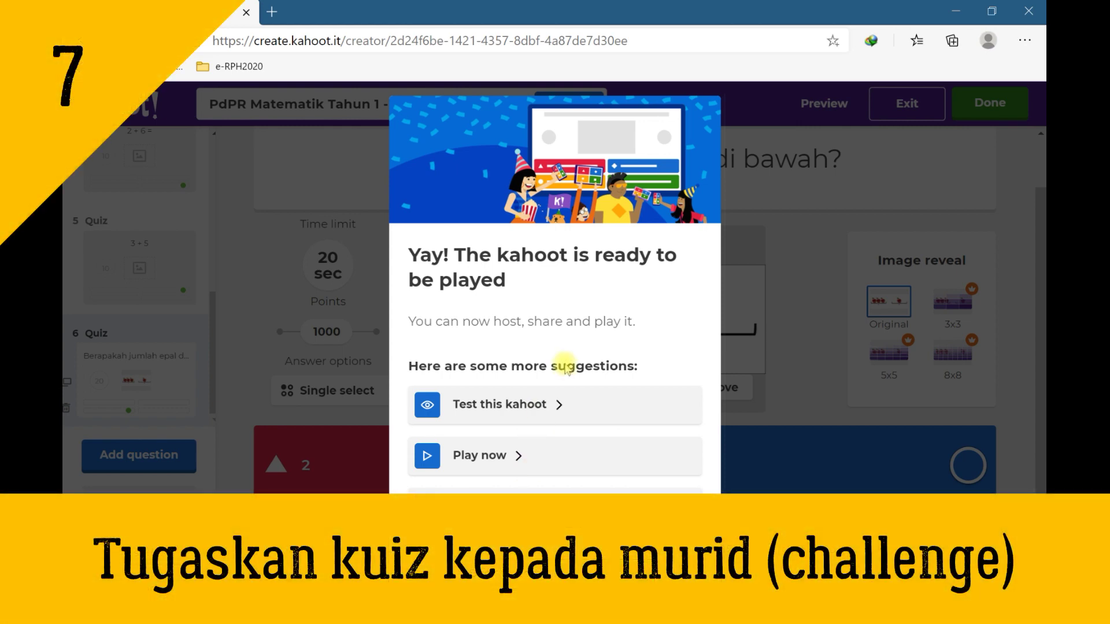
pyautogui.click(494, 457)
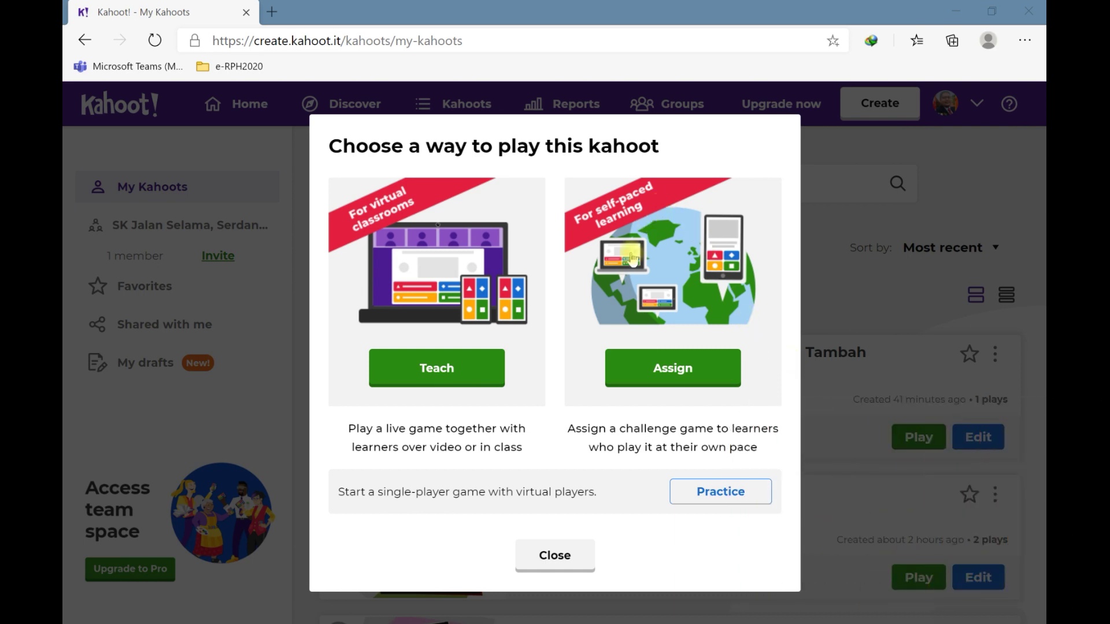
pyautogui.click(689, 370)
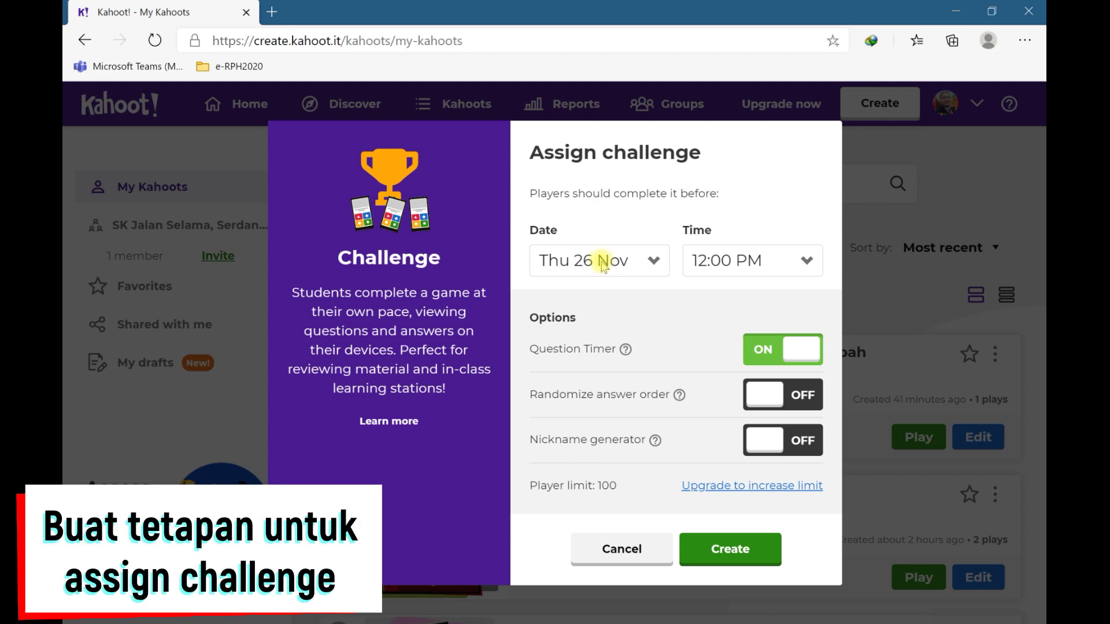
# Step: Set the challenge's completion deadline to Tue 24 Nov at 12:00 PM
pyautogui.click(626, 269)
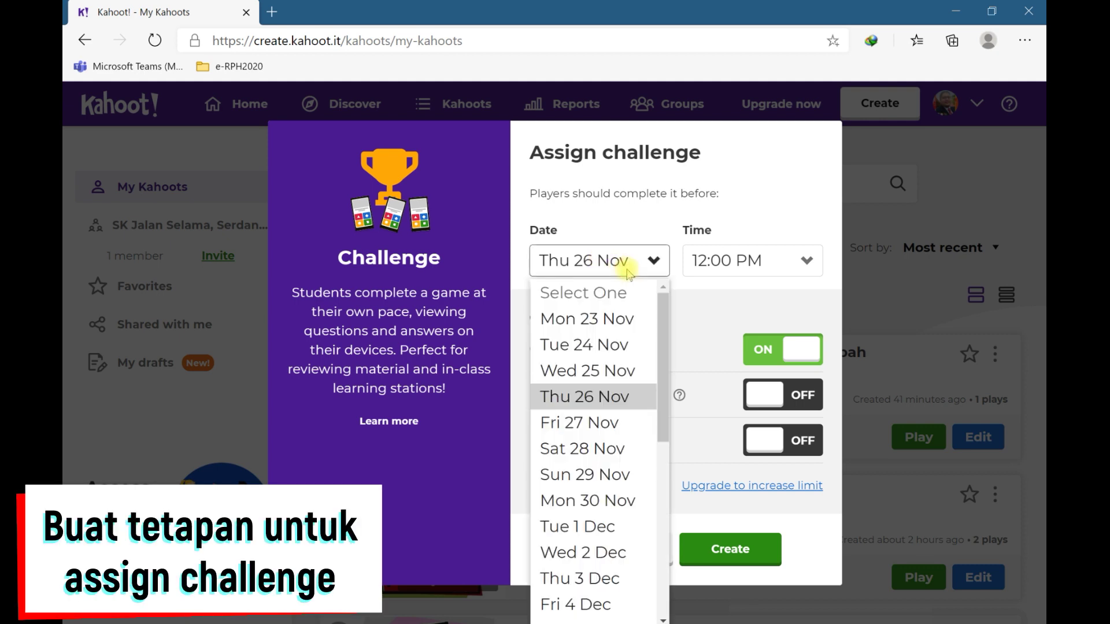
pyautogui.click(598, 345)
pyautogui.click(754, 269)
pyautogui.click(746, 261)
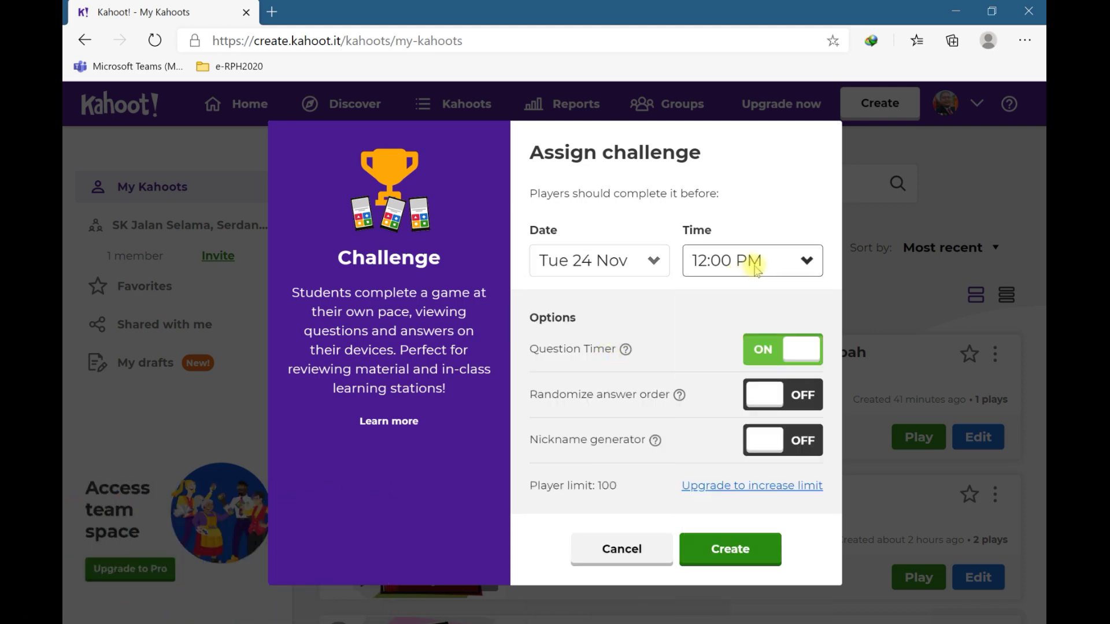
# Step: Turn on Randomize answer order alongside the Question Timer and create the challenge
pyautogui.click(804, 352)
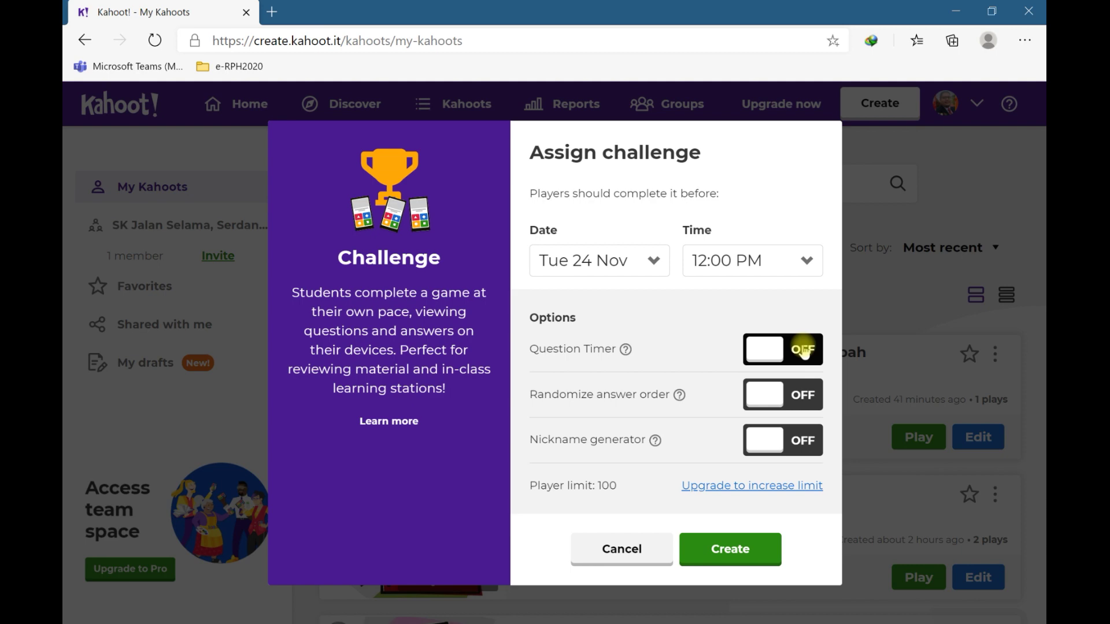
pyautogui.click(763, 352)
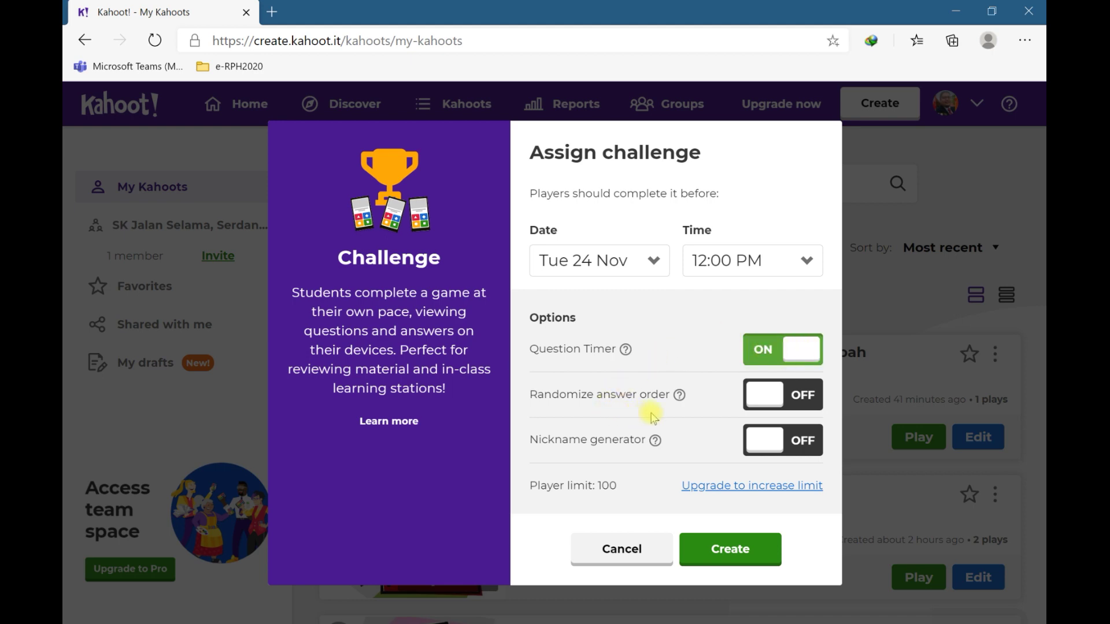
pyautogui.click(784, 405)
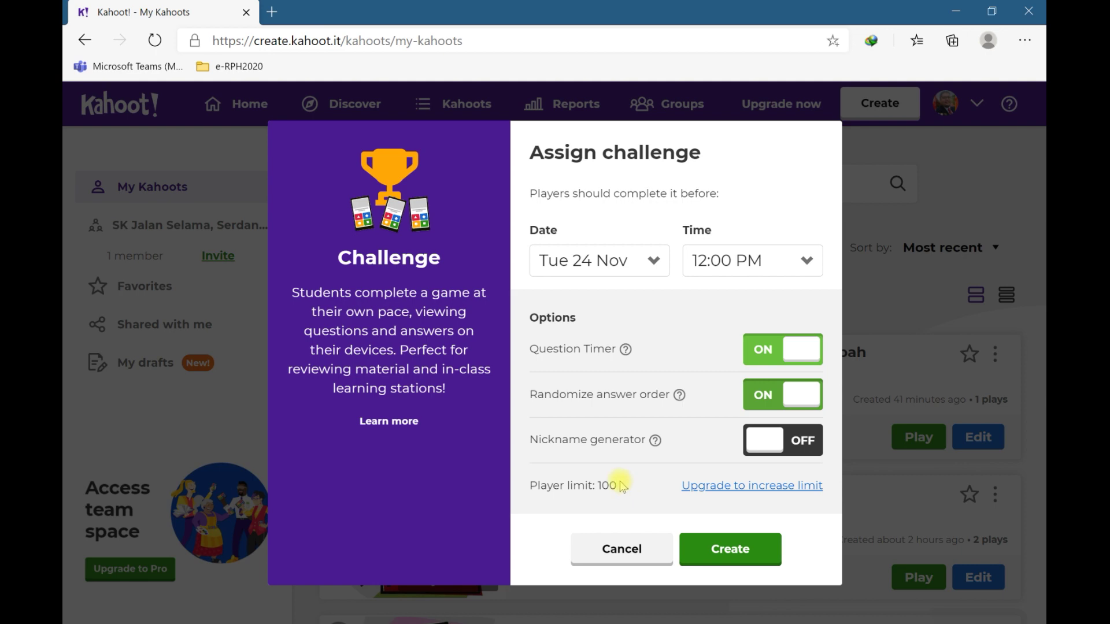
pyautogui.click(706, 560)
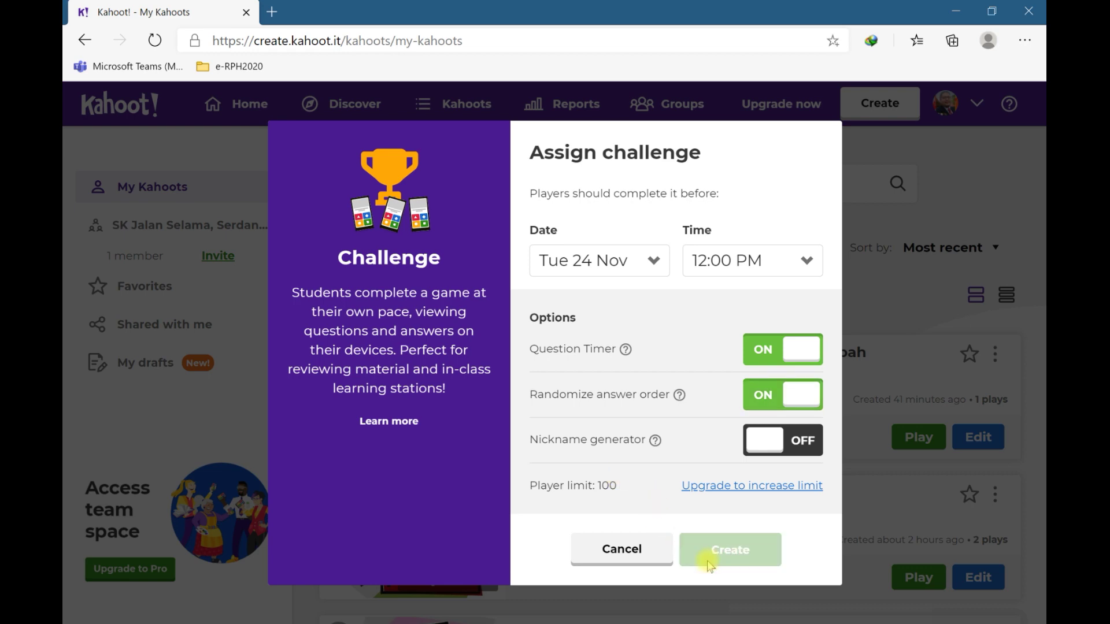